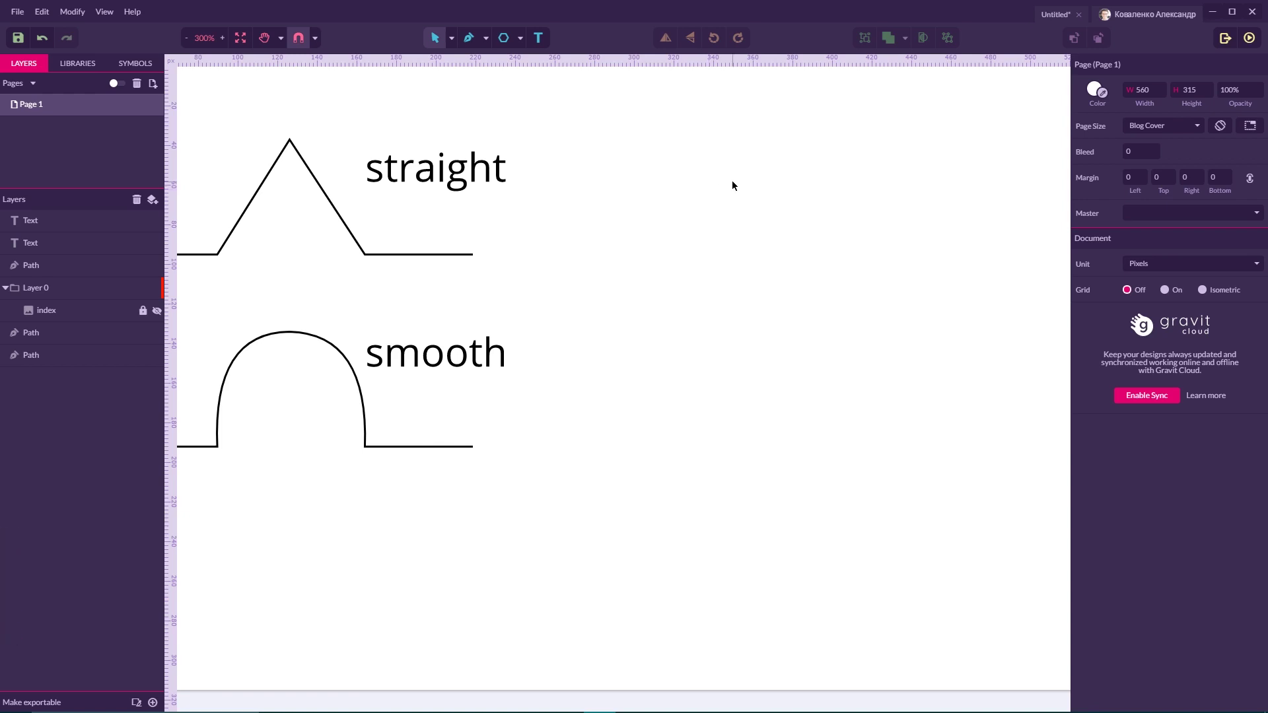
Step: Show and re-hide the locked index image, and activate the Pointer tool
left_click(159, 310)
left_click(158, 309)
left_click(451, 39)
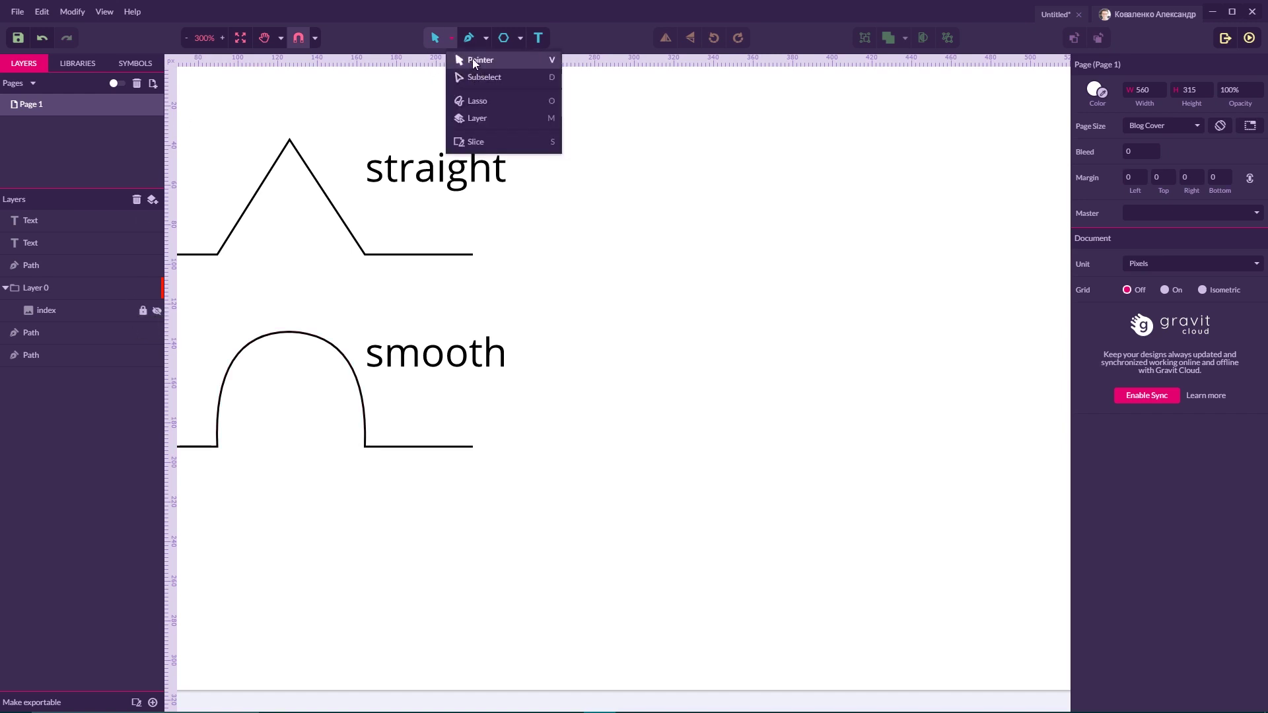
left_click(469, 60)
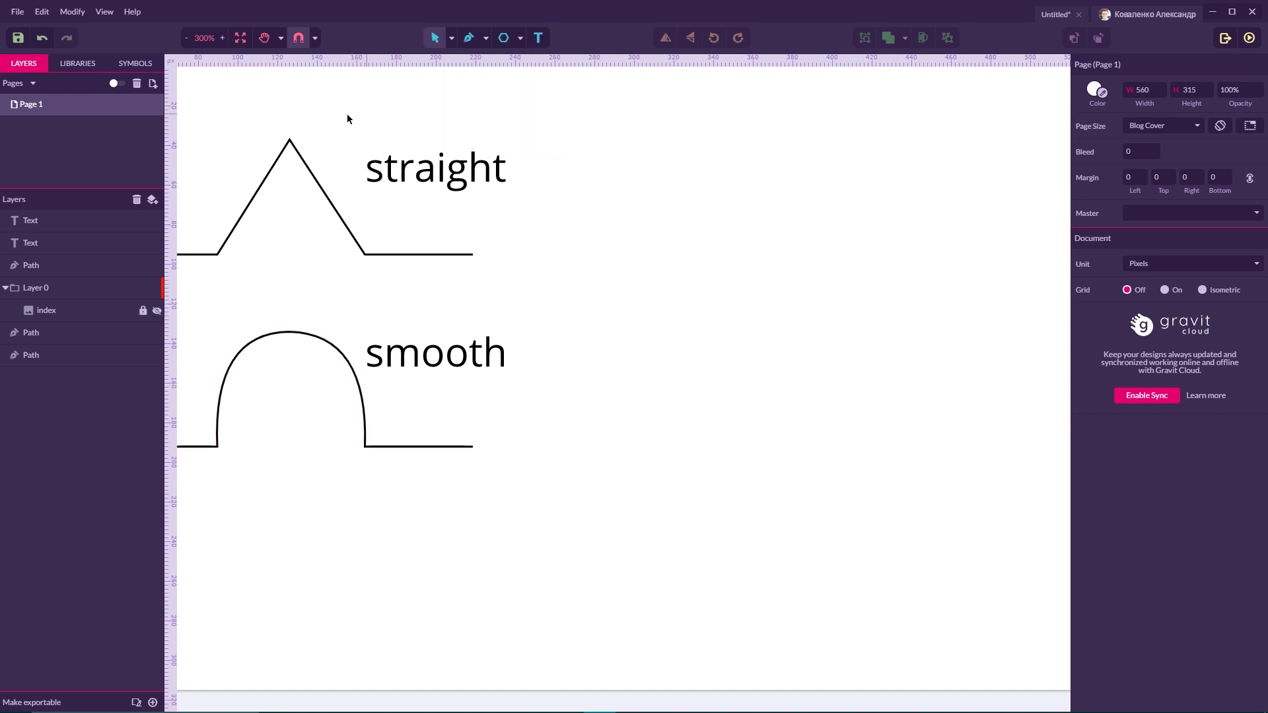
Step: Inspect the peak, end and corner nodes of the triangular path with the Subselect tool
left_click(453, 39)
left_click(482, 77)
left_click_drag(255, 107, 316, 164)
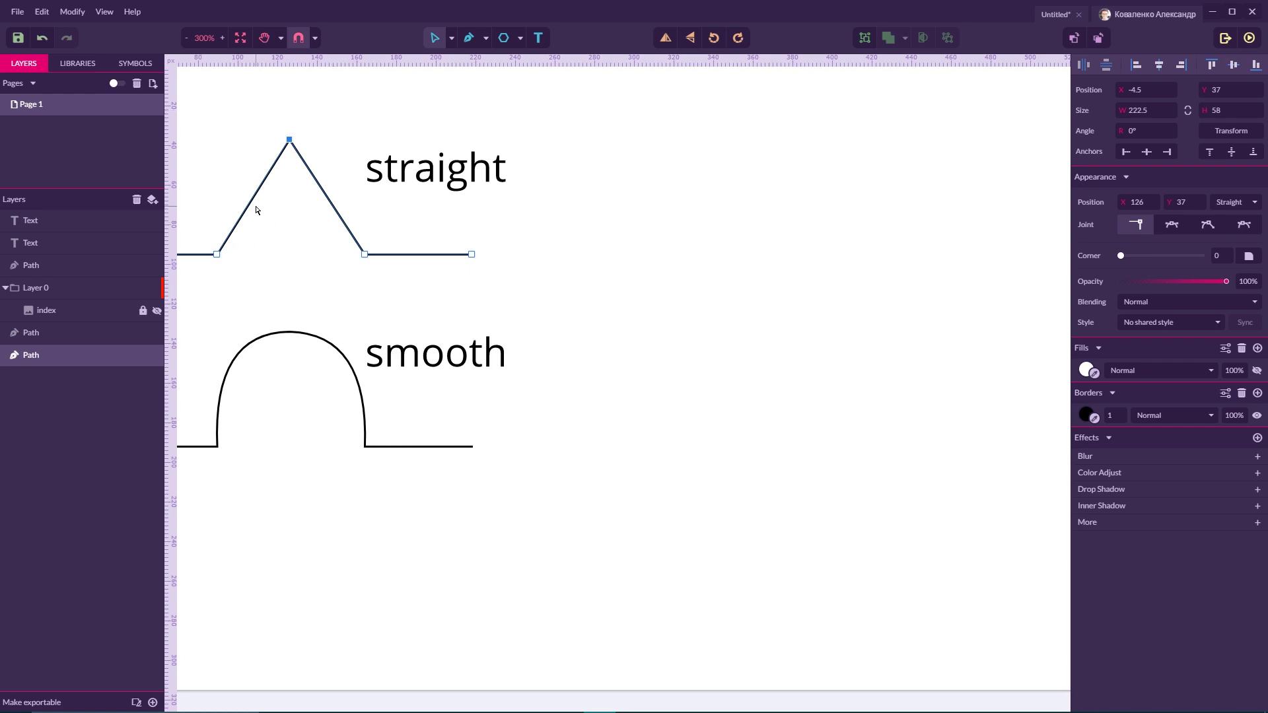
left_click(471, 255)
left_click(364, 254)
left_click(290, 140)
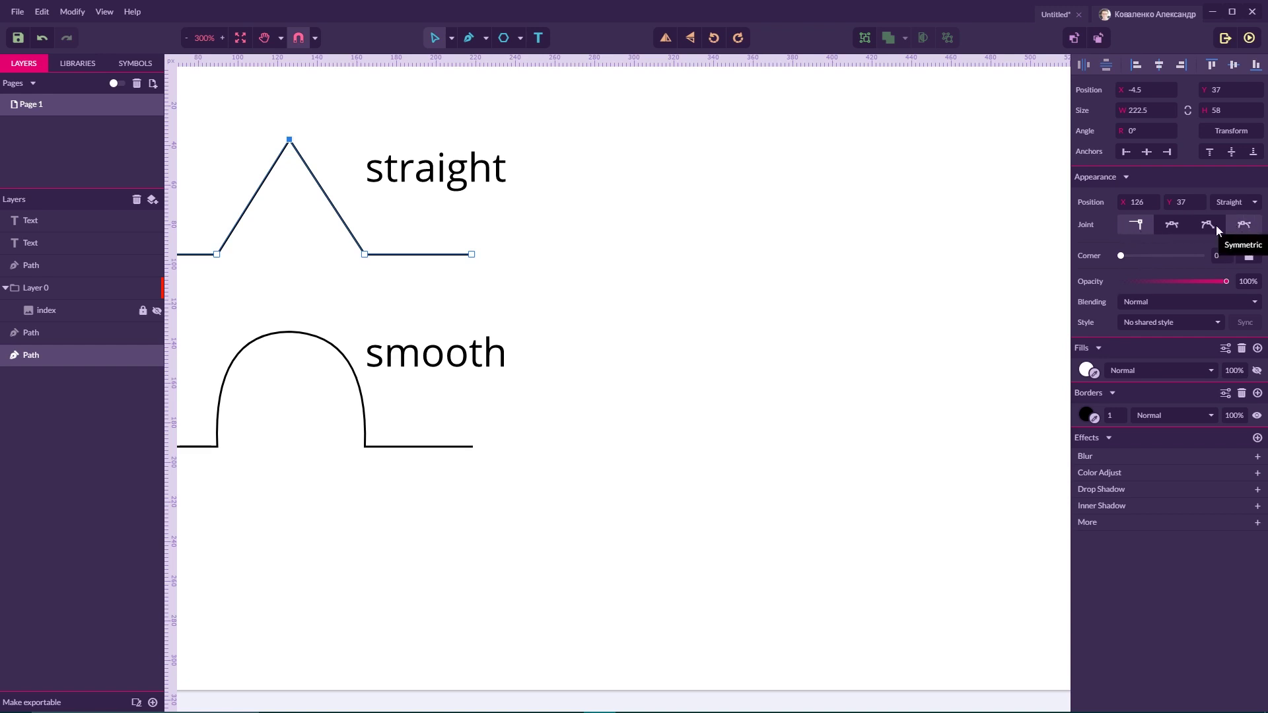
Step: Select the smooth and straight text labels in turn, and reselect the triangular path's peak node
left_click(535, 310)
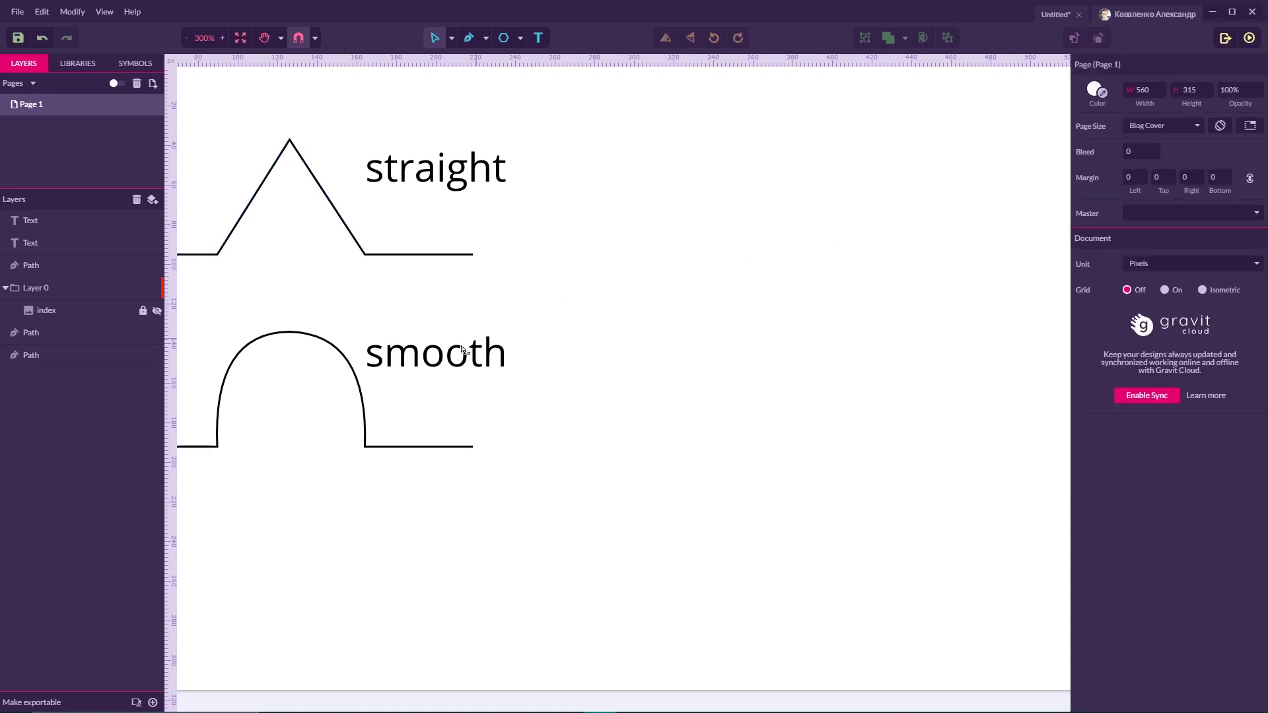
left_click(425, 365)
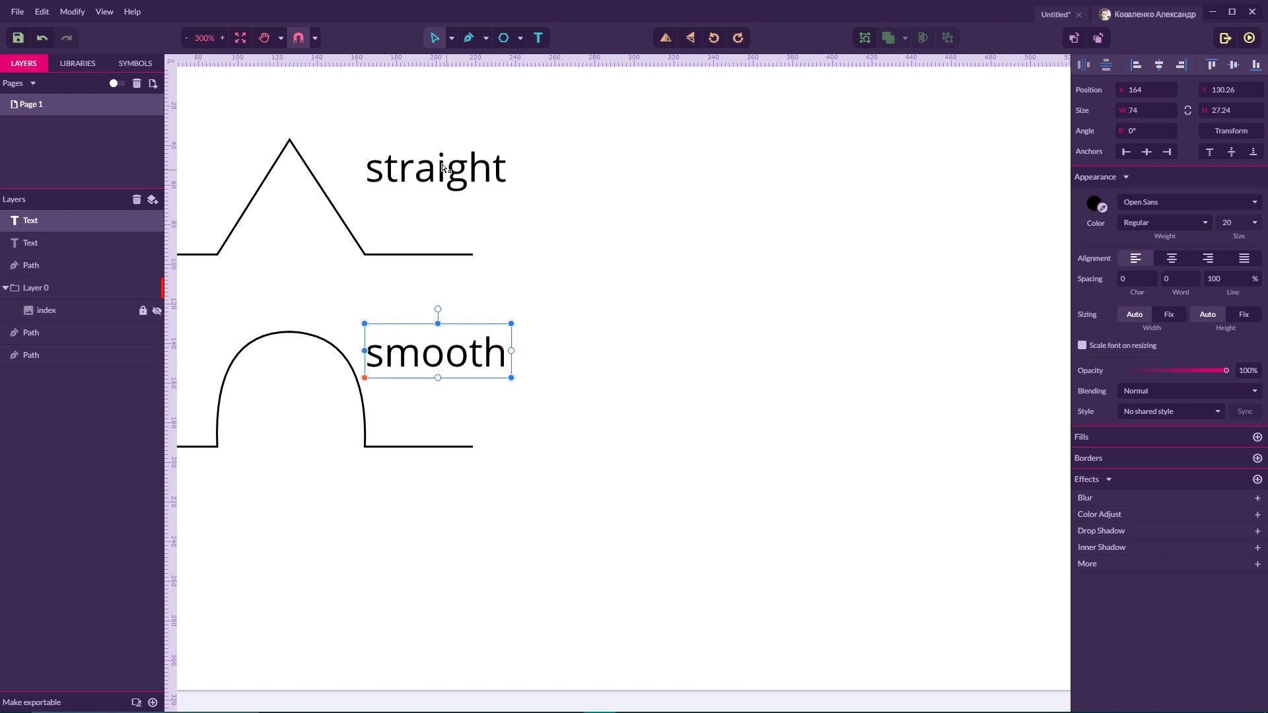
left_click(419, 173)
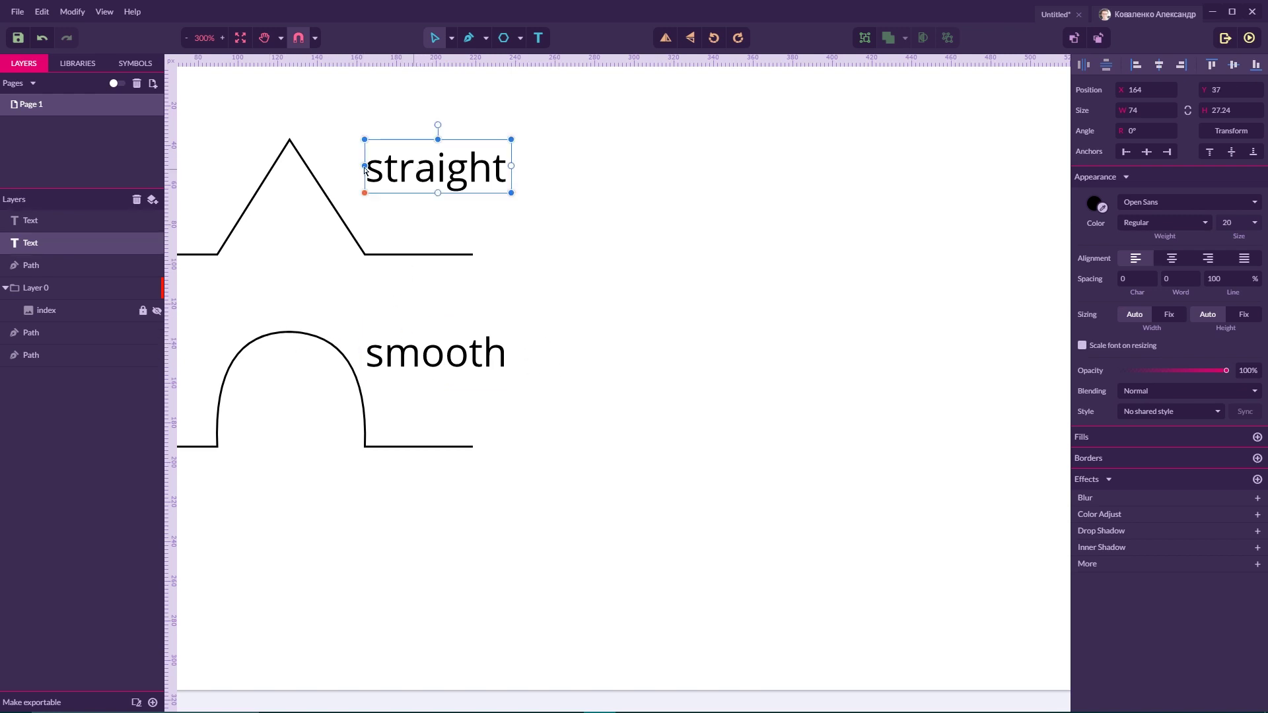
double_click(290, 141)
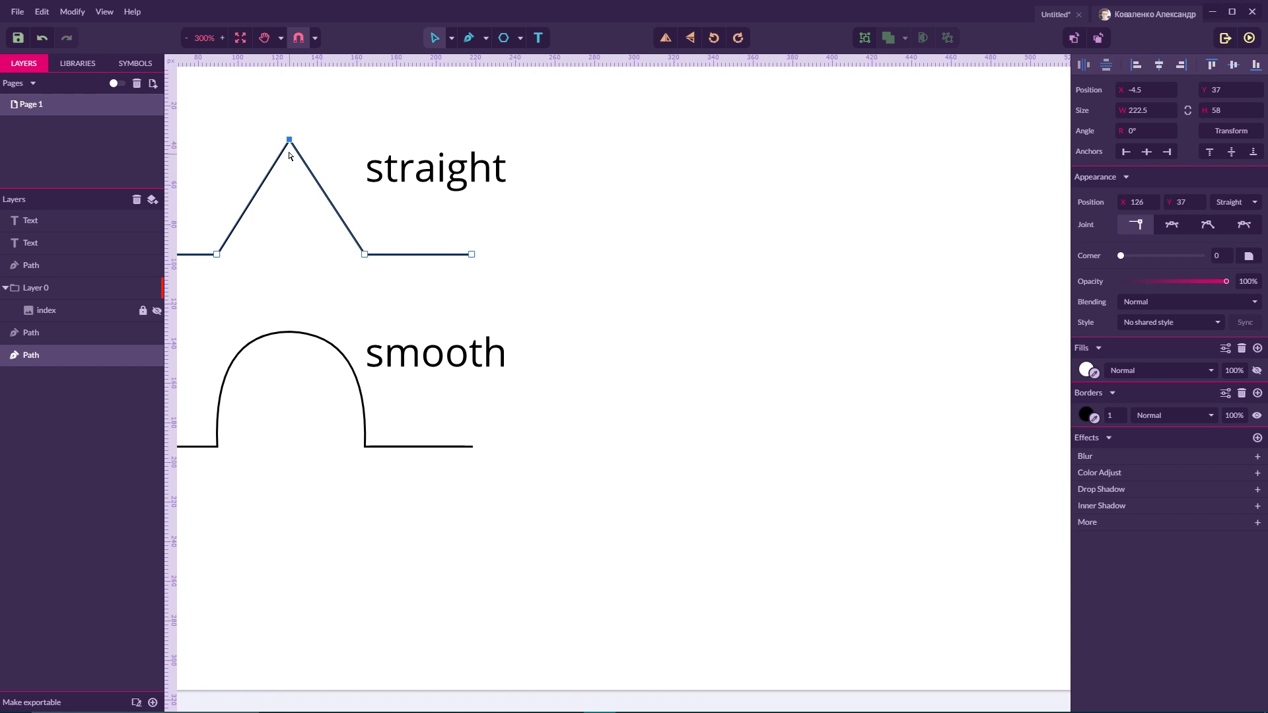
Step: Draw an open zigzag path of eight straight-jointed points beside the straight label with the Pen tool
left_click(469, 39)
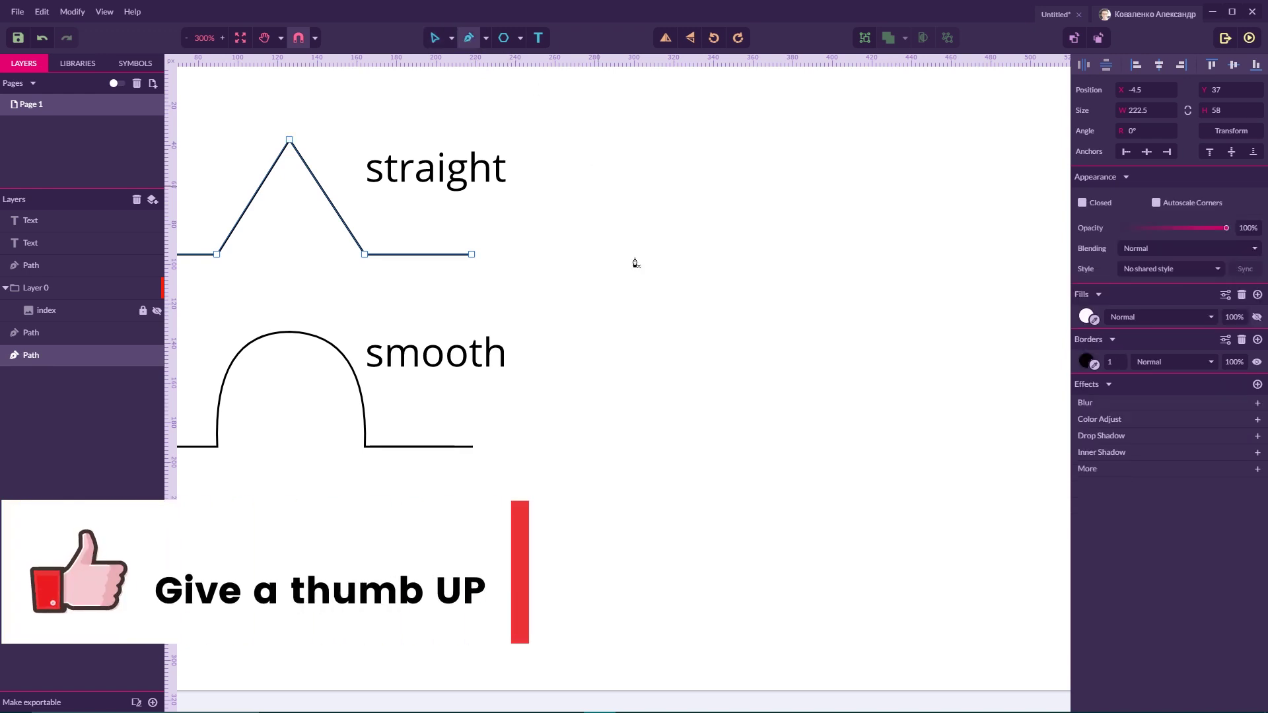
left_click(549, 255)
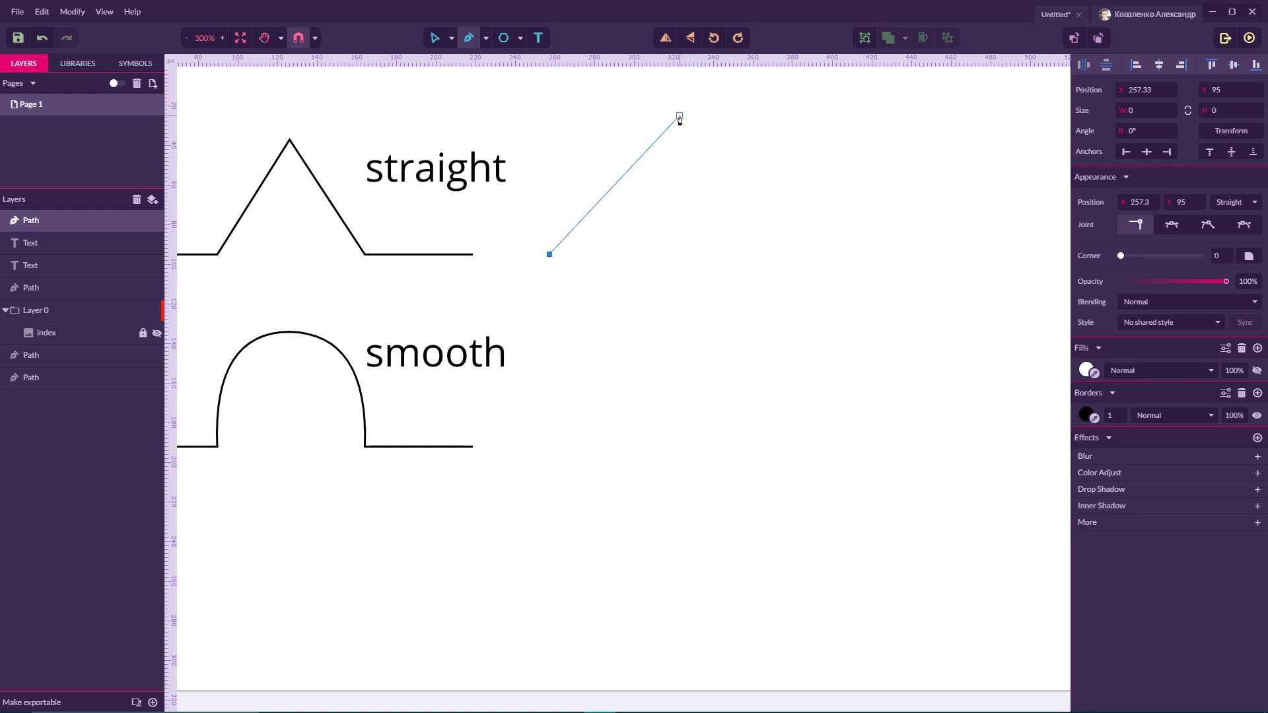
left_click(680, 117)
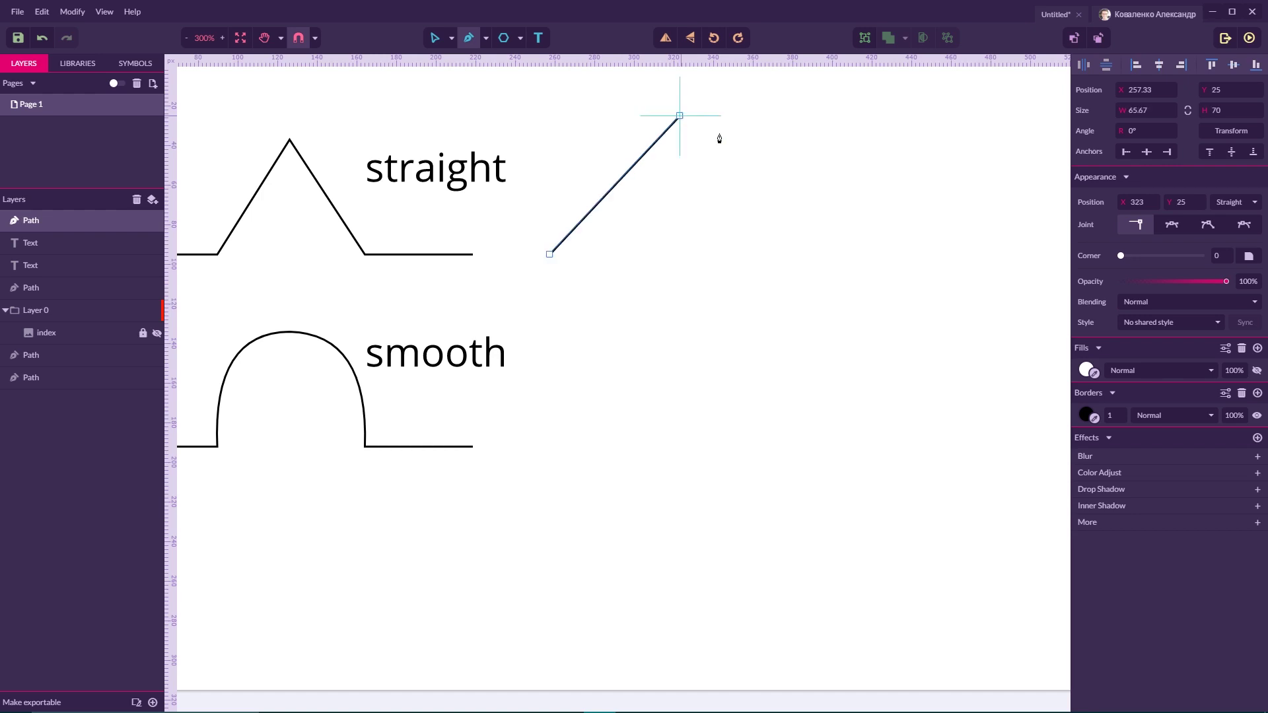
left_click(825, 208)
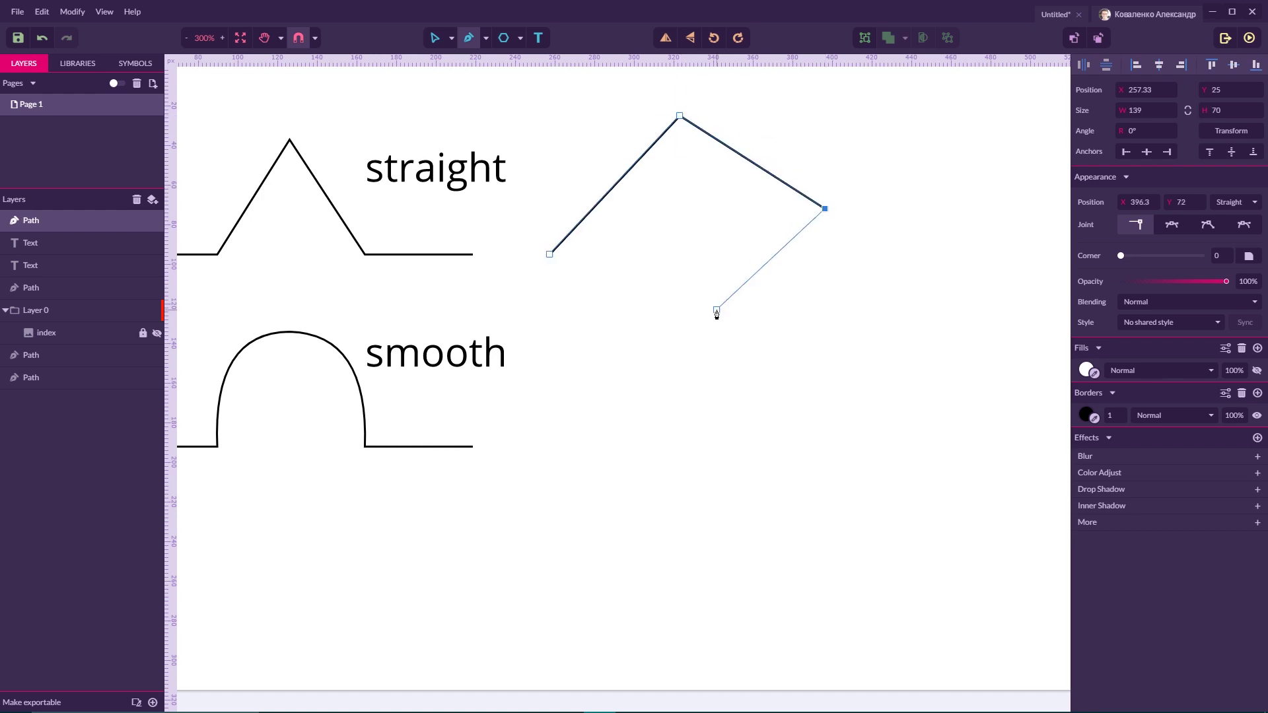
left_click(716, 309)
left_click(716, 215)
left_click(649, 310)
left_click(669, 209)
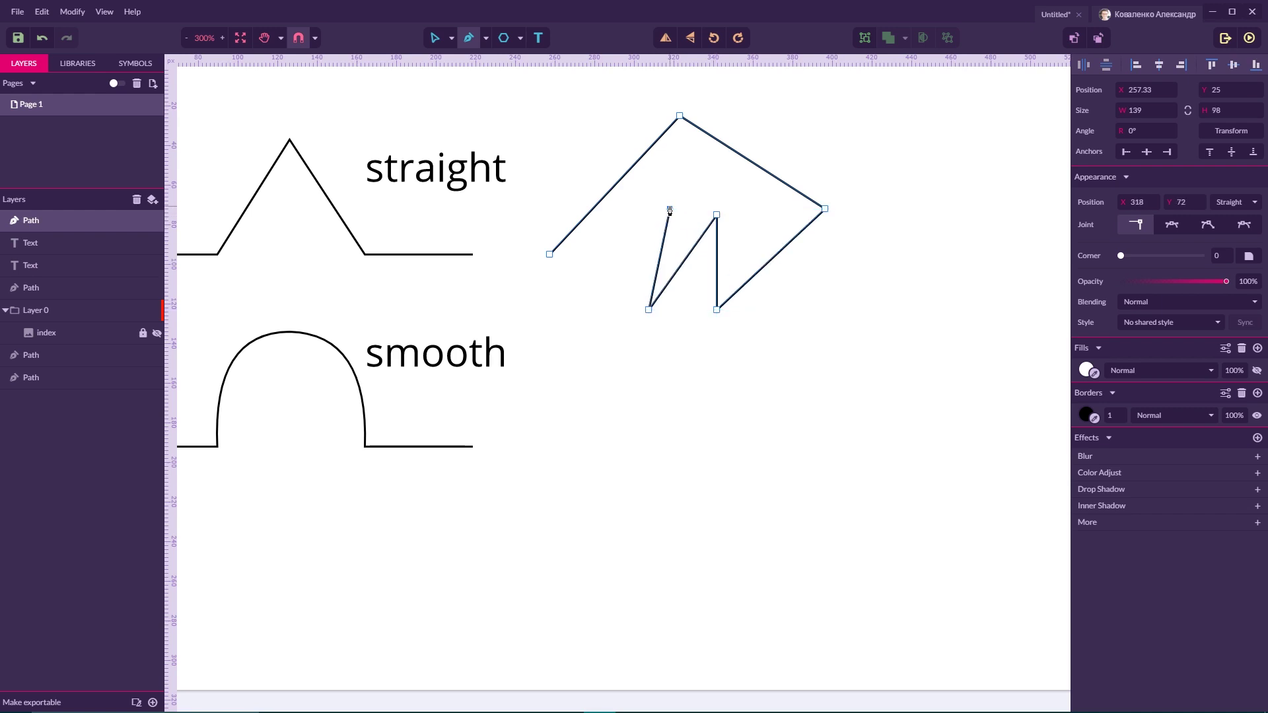
left_click(558, 358)
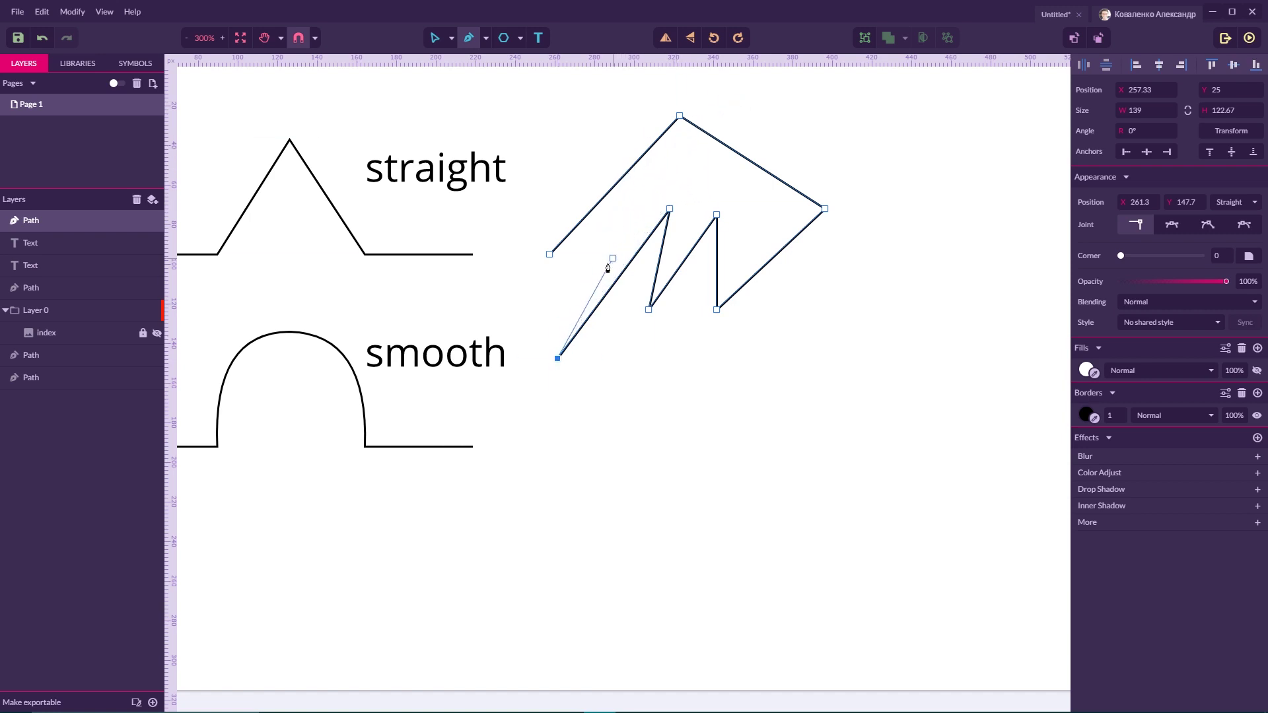
Step: Undo the zigzag path's points back to its starting point and leave the Pen tool
key("ctrl+z")
key("ctrl+z")
key("ctrl+z")
key("ctrl+z")
key("ctrl+z")
key("ctrl+z")
key("ctrl+z")
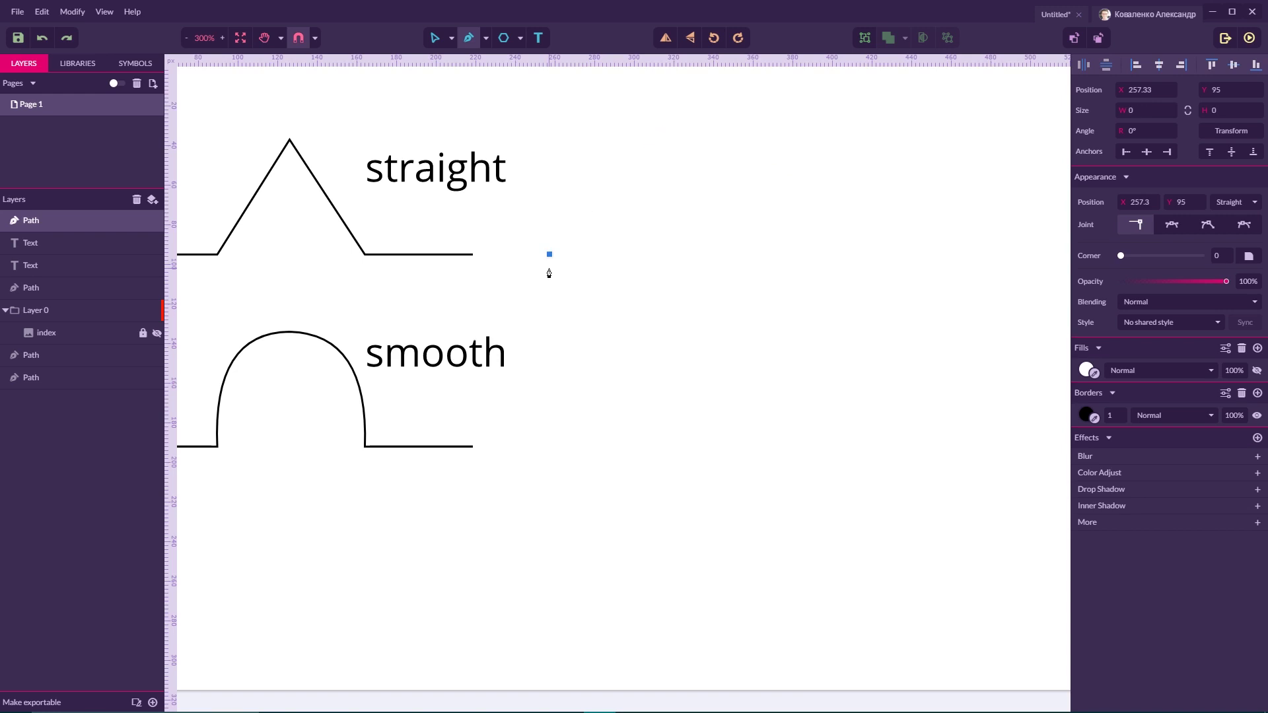
left_click(452, 38)
left_click(480, 60)
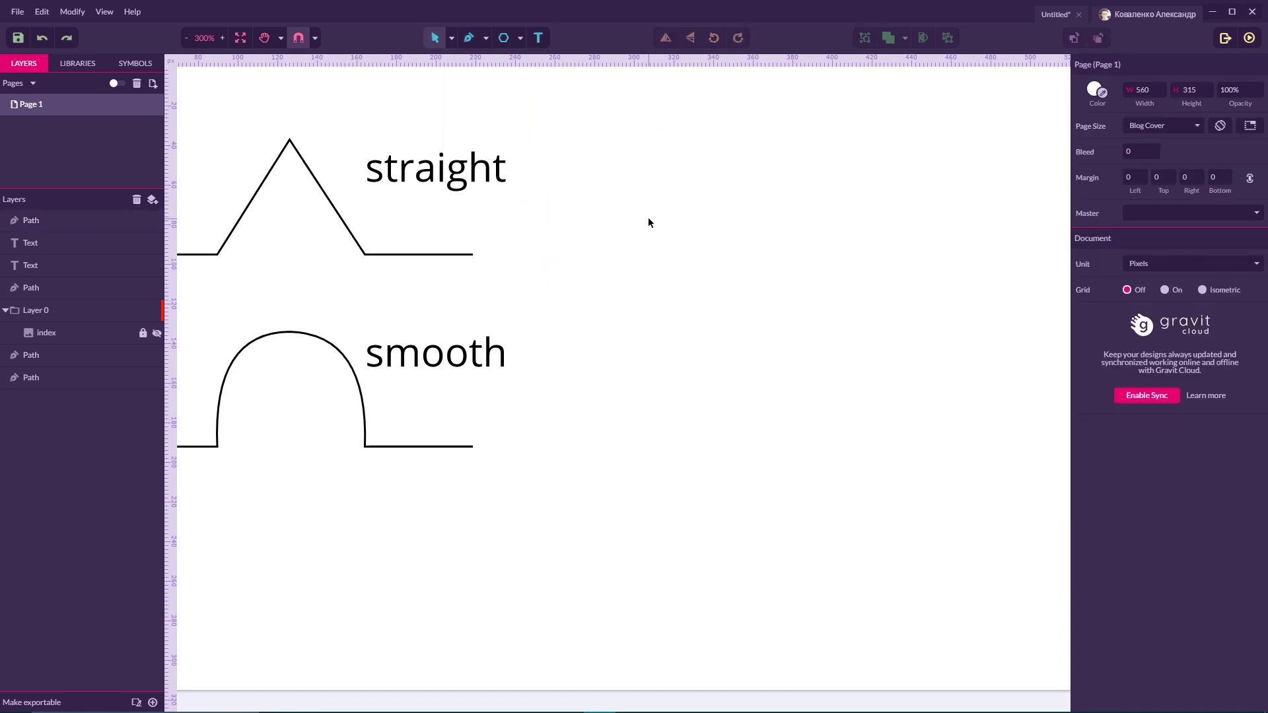
Step: Subselect the top node of the smooth curve and set its joint type to Mirror
left_click(452, 38)
left_click(466, 78)
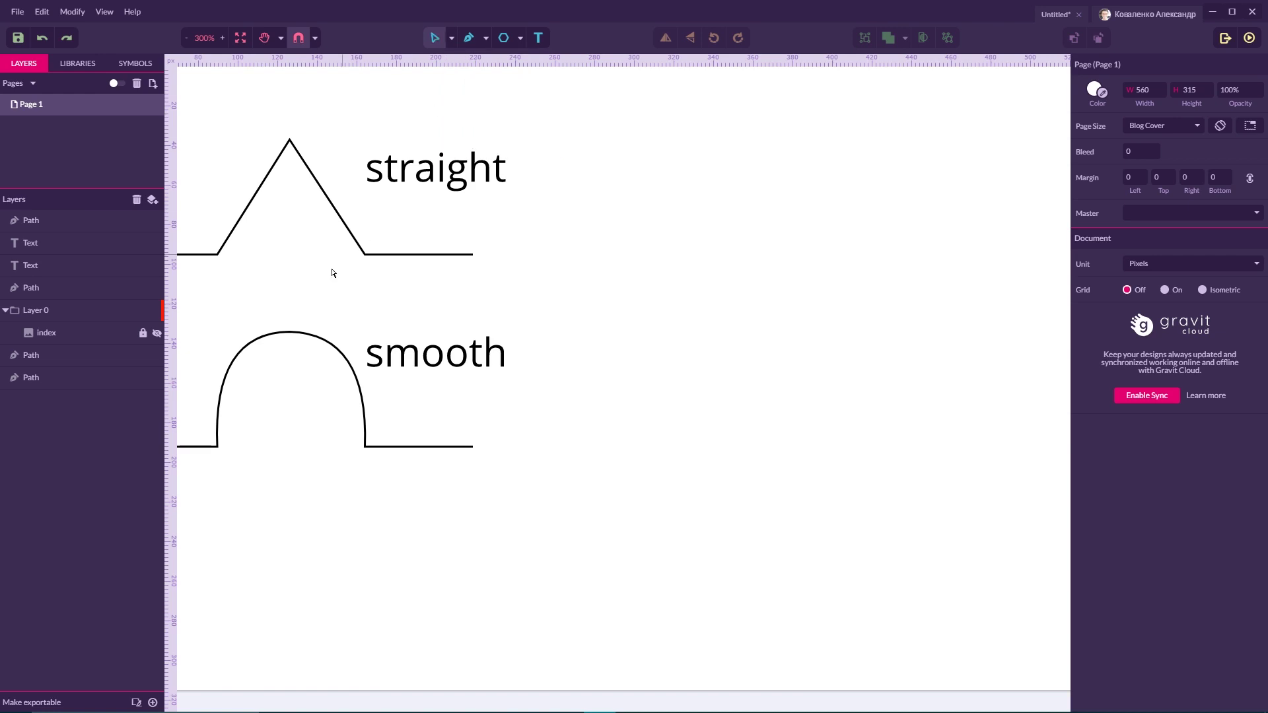
left_click(294, 335)
left_click(290, 332)
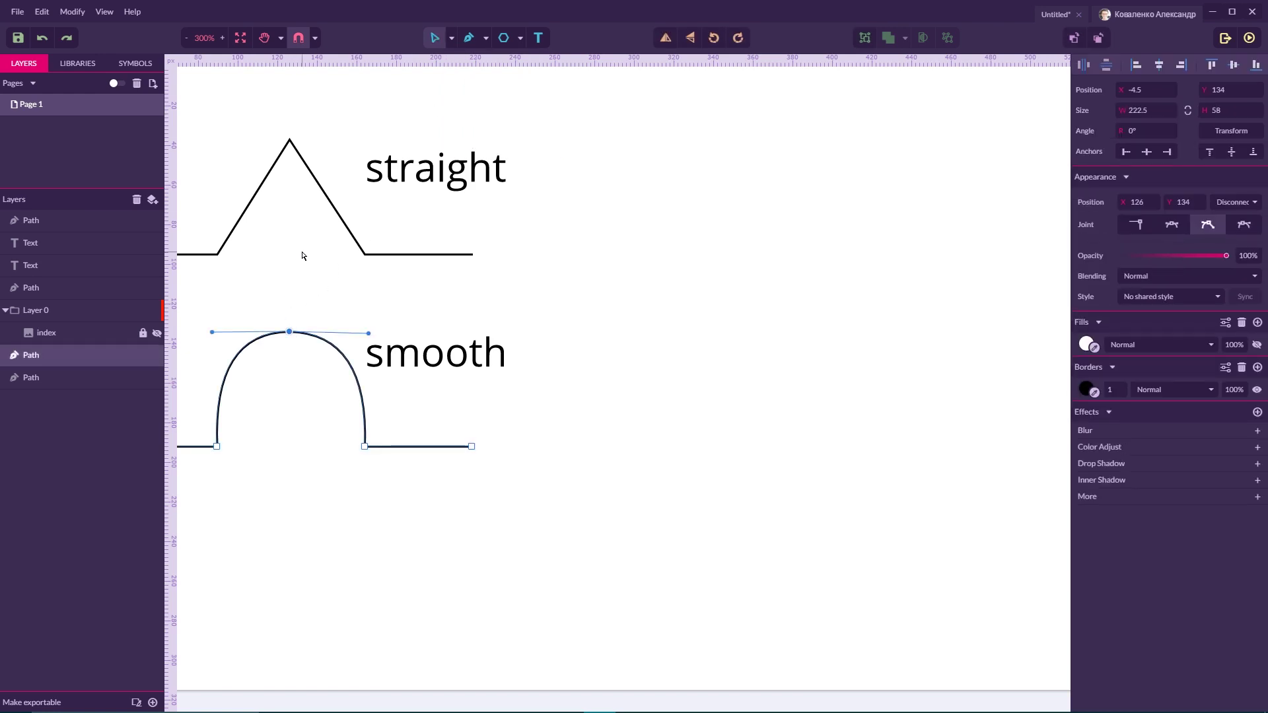
left_click(1171, 227)
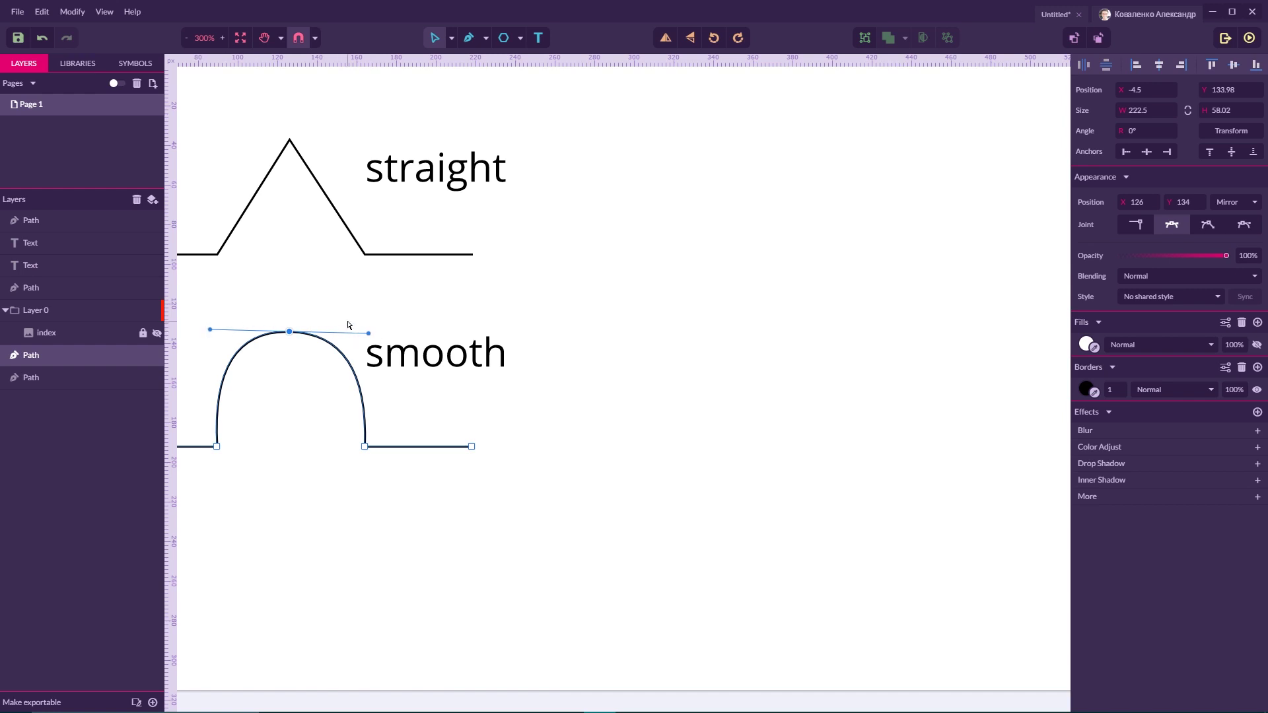
Step: Test the top node's mirrored handles by tilting and stretching the right one, ending with both handles level
left_click_drag(368, 334, 359, 276)
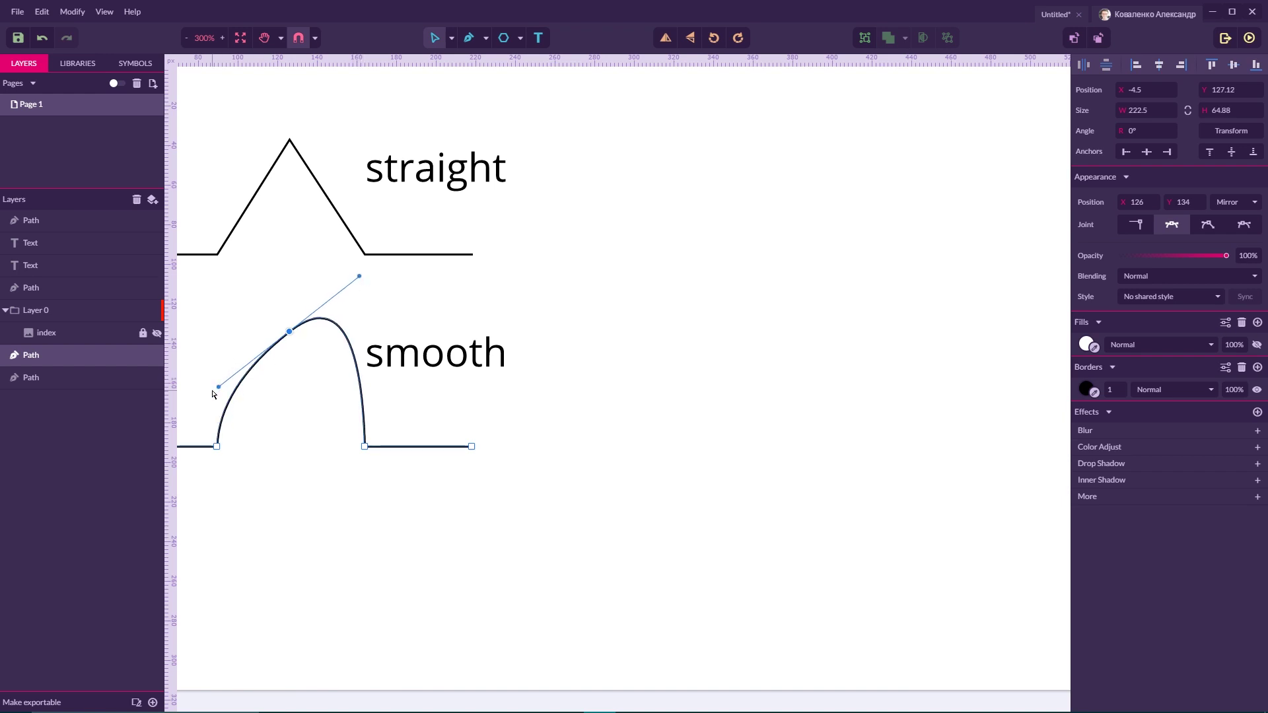
left_click_drag(359, 276, 360, 337)
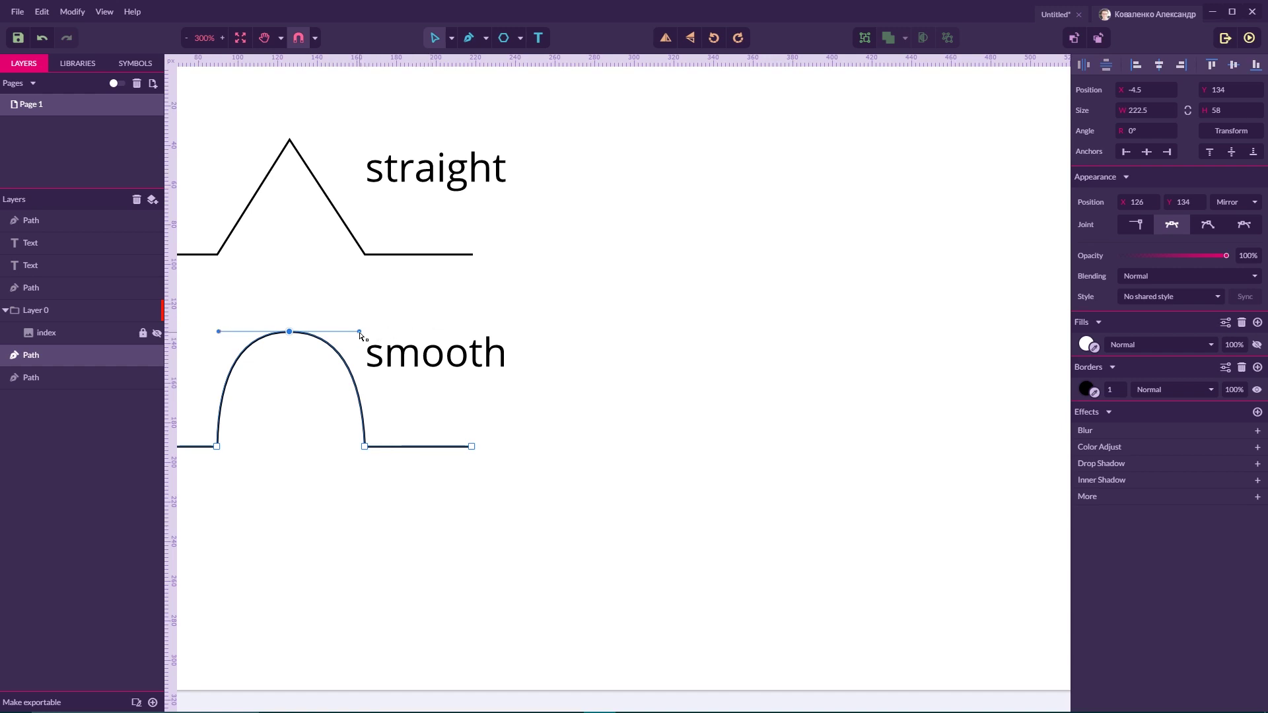
left_click_drag(359, 331, 422, 334)
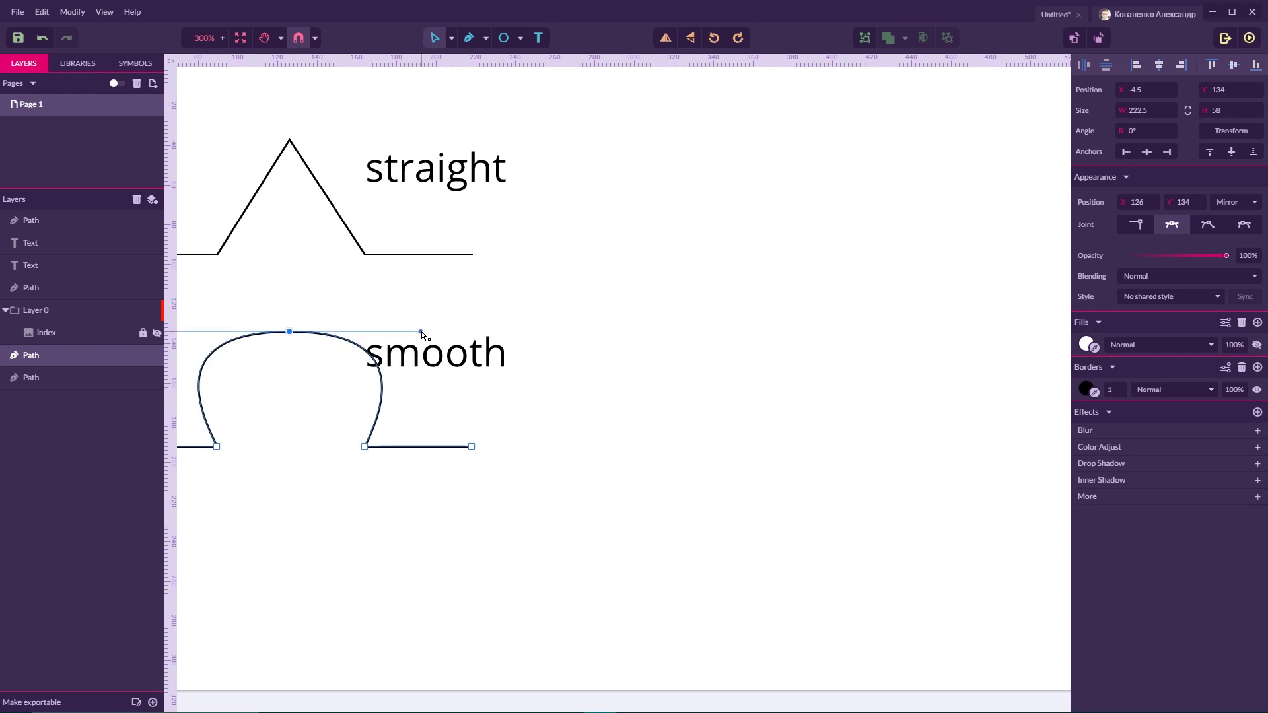
key("ctrl+z")
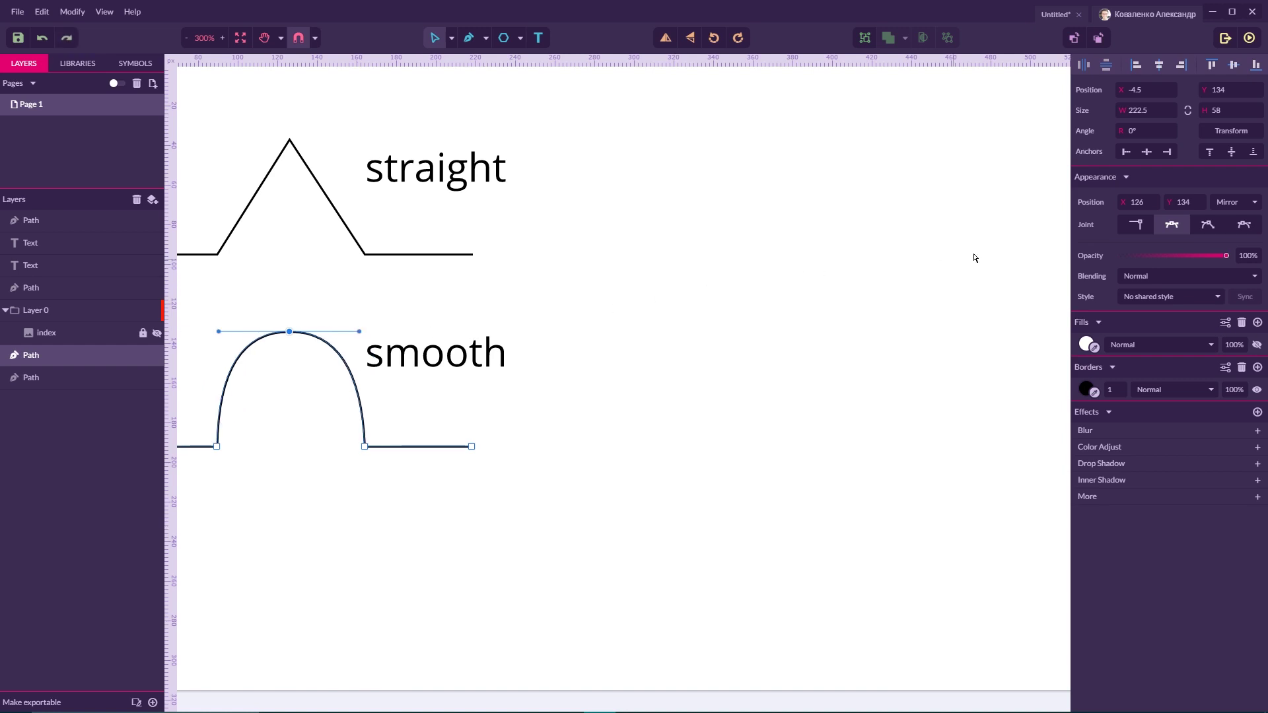
Step: Set the smooth curve's top node to a Symmetric joint and stretch its right handle far past the smooth label
left_click(1253, 224)
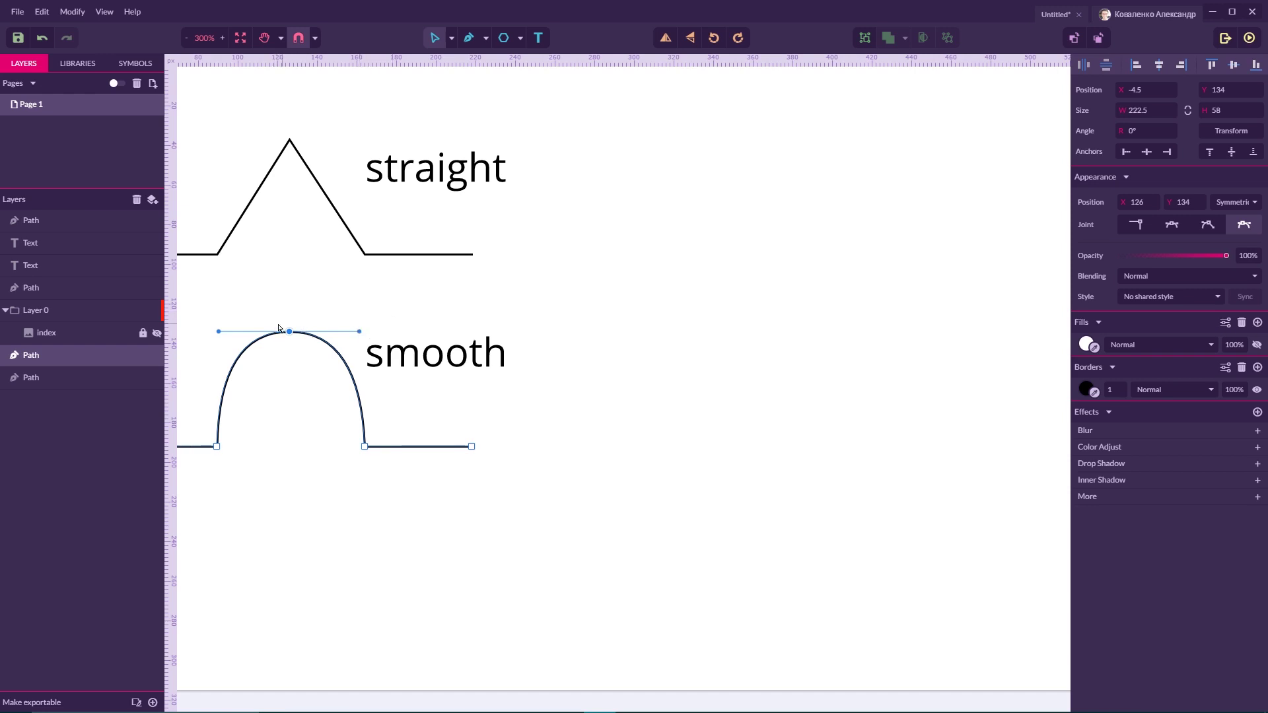
mouse_move(359, 331)
left_mouse_down()
mouse_move(356, 282)
mouse_move(357, 391)
mouse_move(358, 335)
left_mouse_up()
left_click_drag(360, 335, 682, 335)
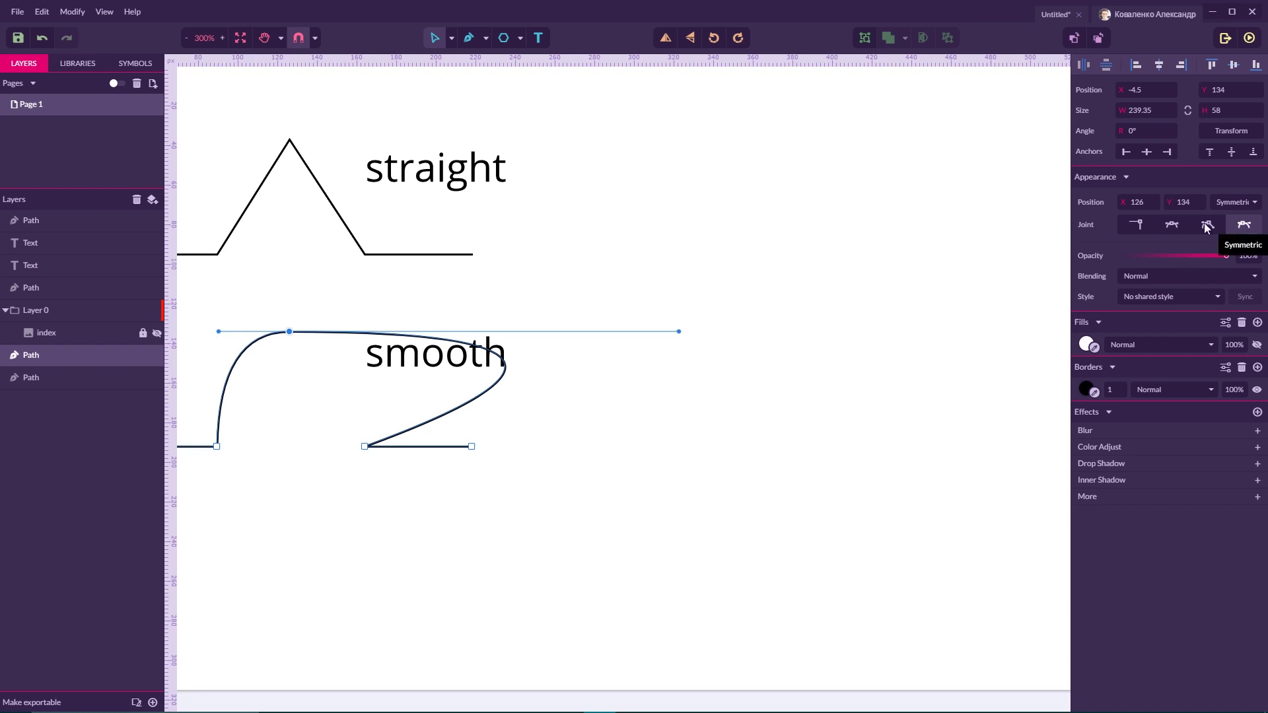
left_click(1244, 225)
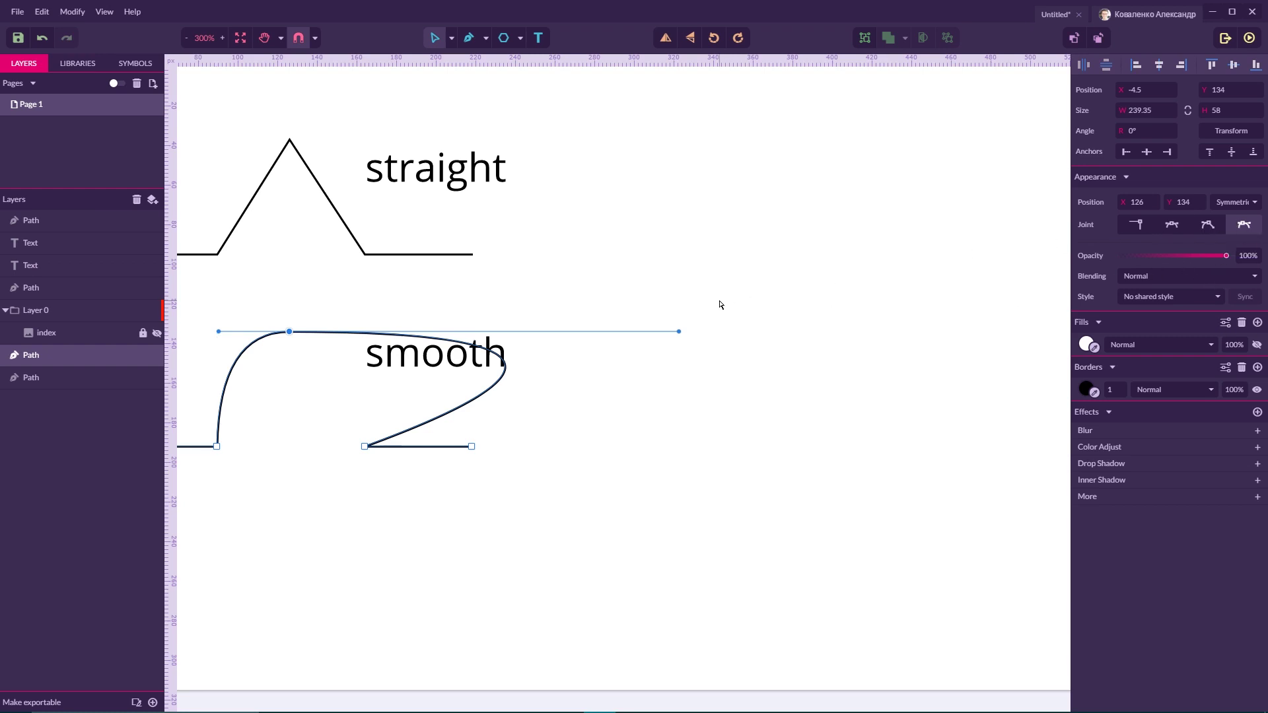
Step: Set the top node's joint to Disconnected, try its handles independently, and restore the rounded arch with level handles
left_click(1208, 223)
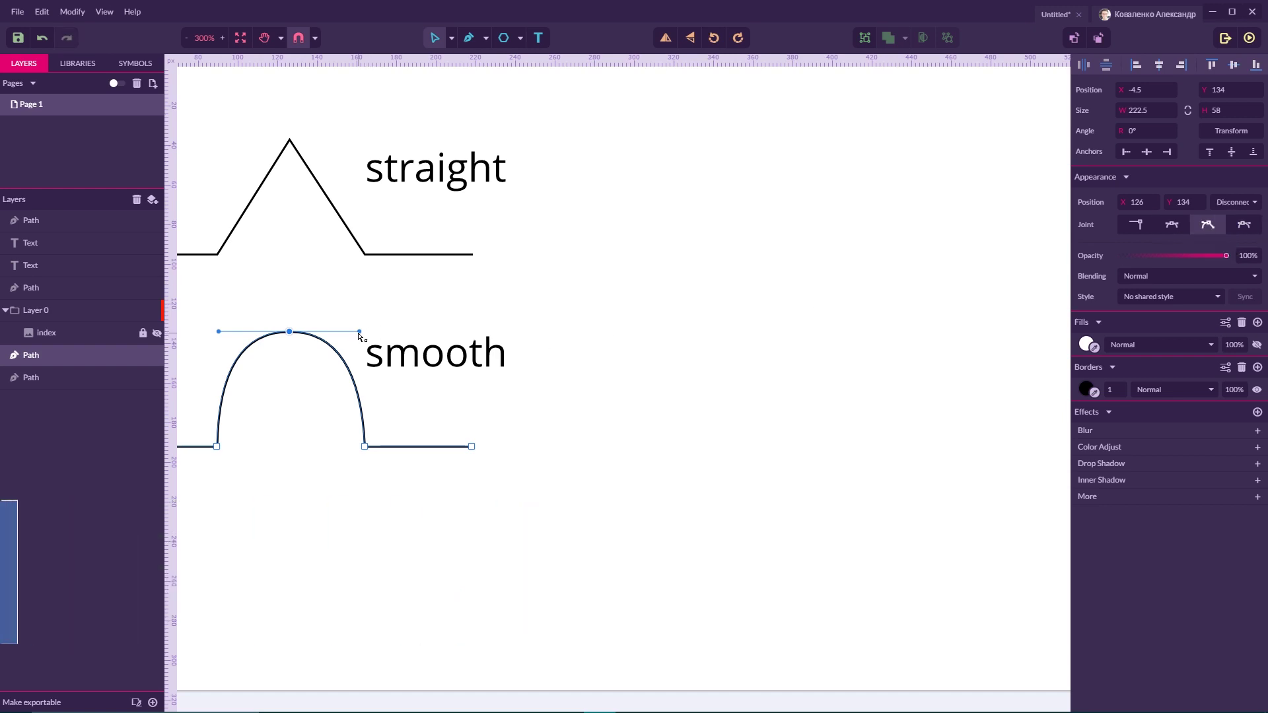
left_click_drag(360, 335, 296, 270)
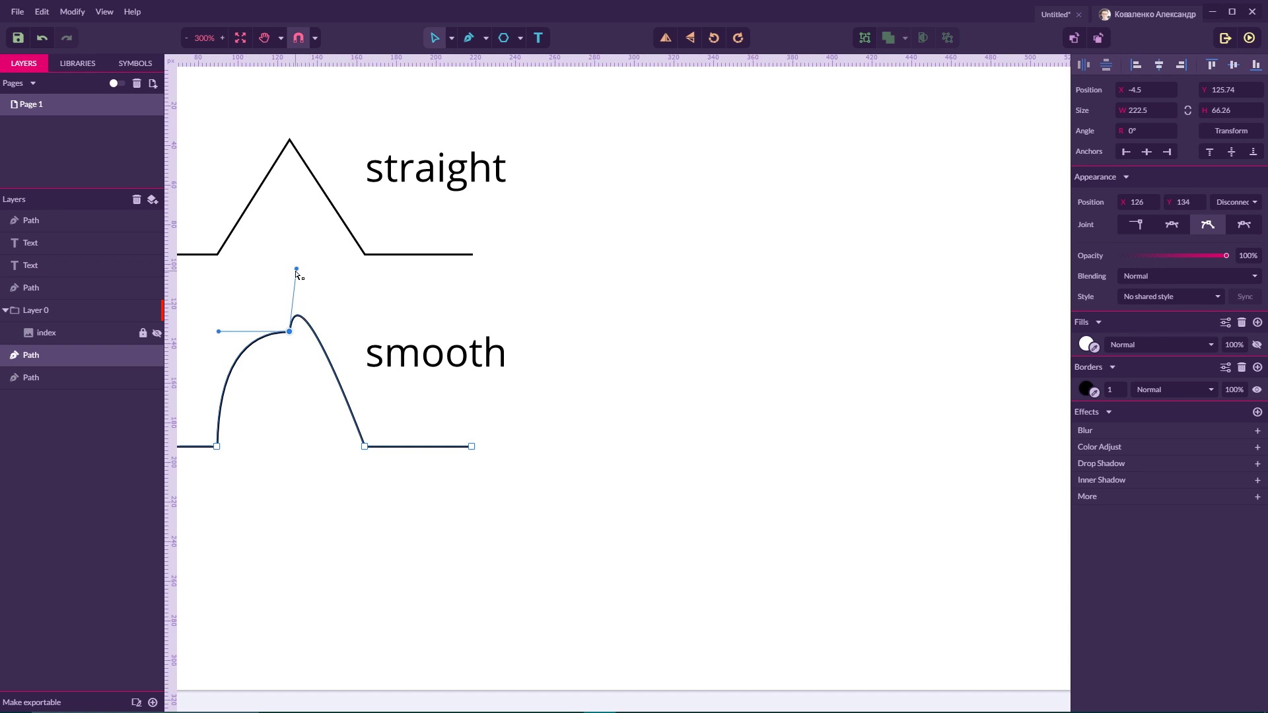
left_click_drag(297, 271, 664, 322)
mouse_move(219, 335)
left_mouse_down()
mouse_move(299, 249)
mouse_move(233, 333)
left_mouse_up()
left_click(218, 334)
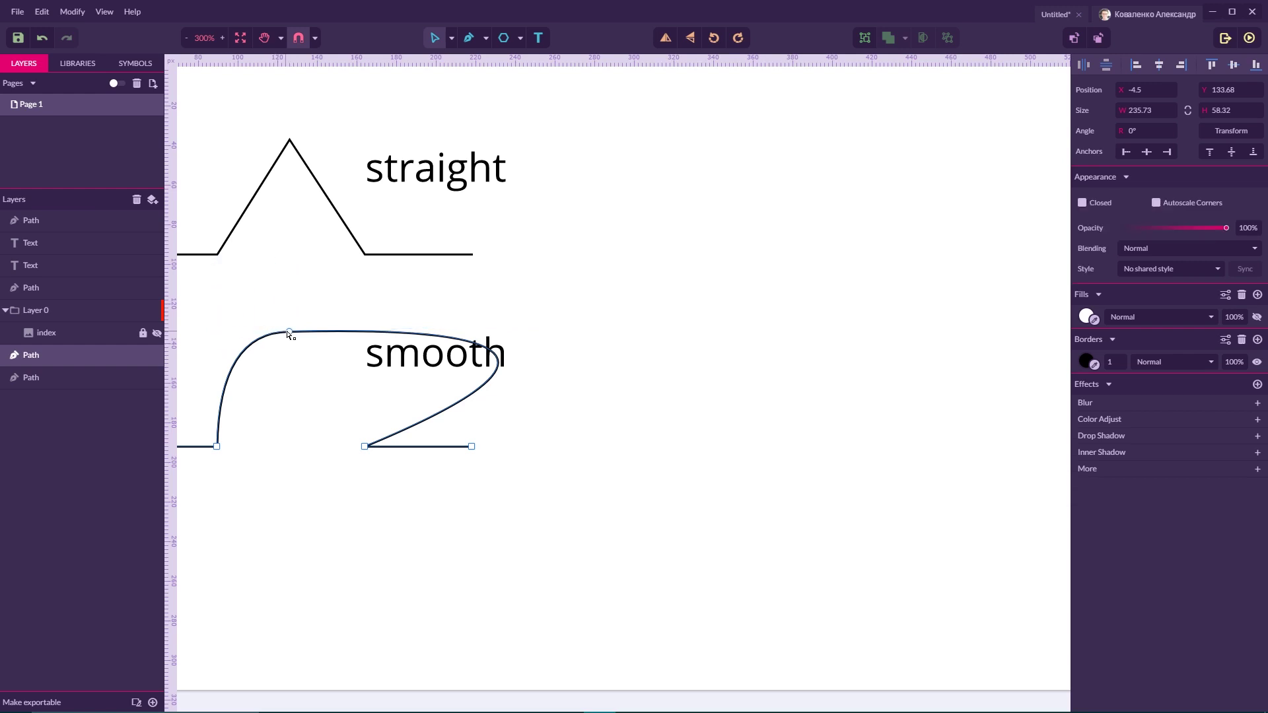
left_click(289, 332)
mouse_move(222, 328)
left_mouse_down()
mouse_move(264, 249)
mouse_move(219, 331)
left_mouse_up()
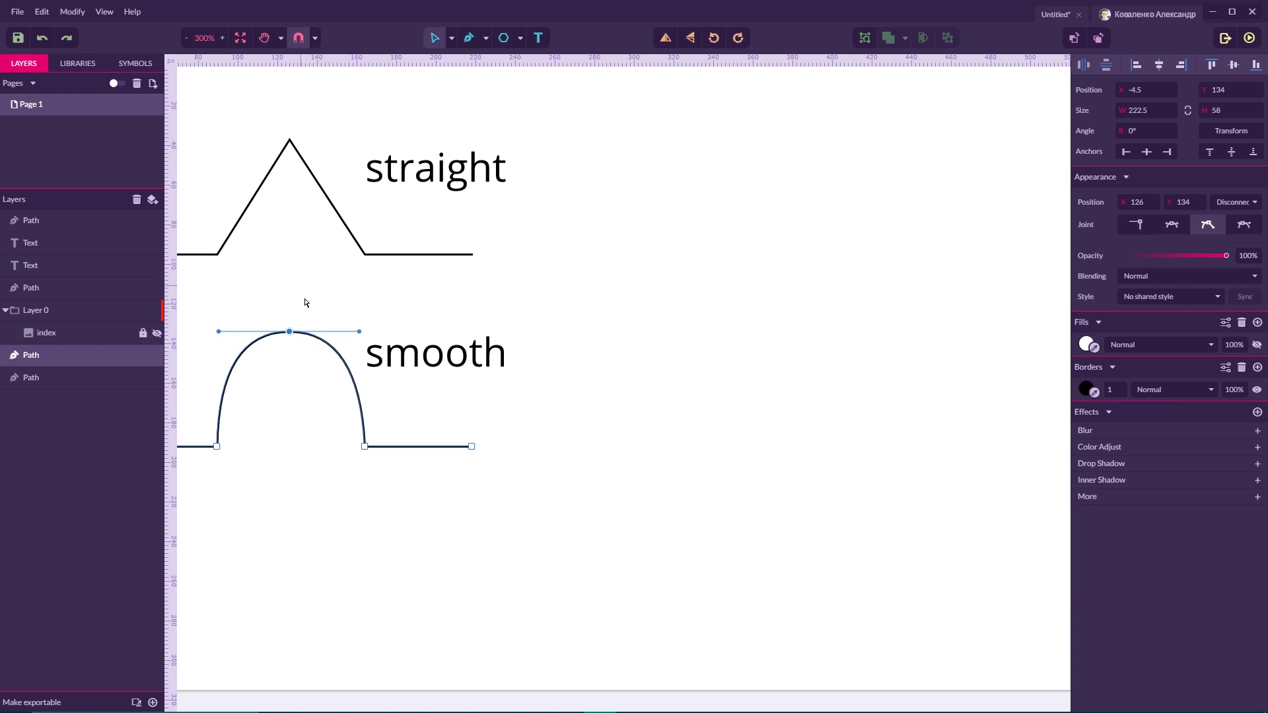
Step: With the Pen tool, draw a horizontal segment about 56 wide beside the smooth curve, adding a smooth node up and to its right
left_click(470, 38)
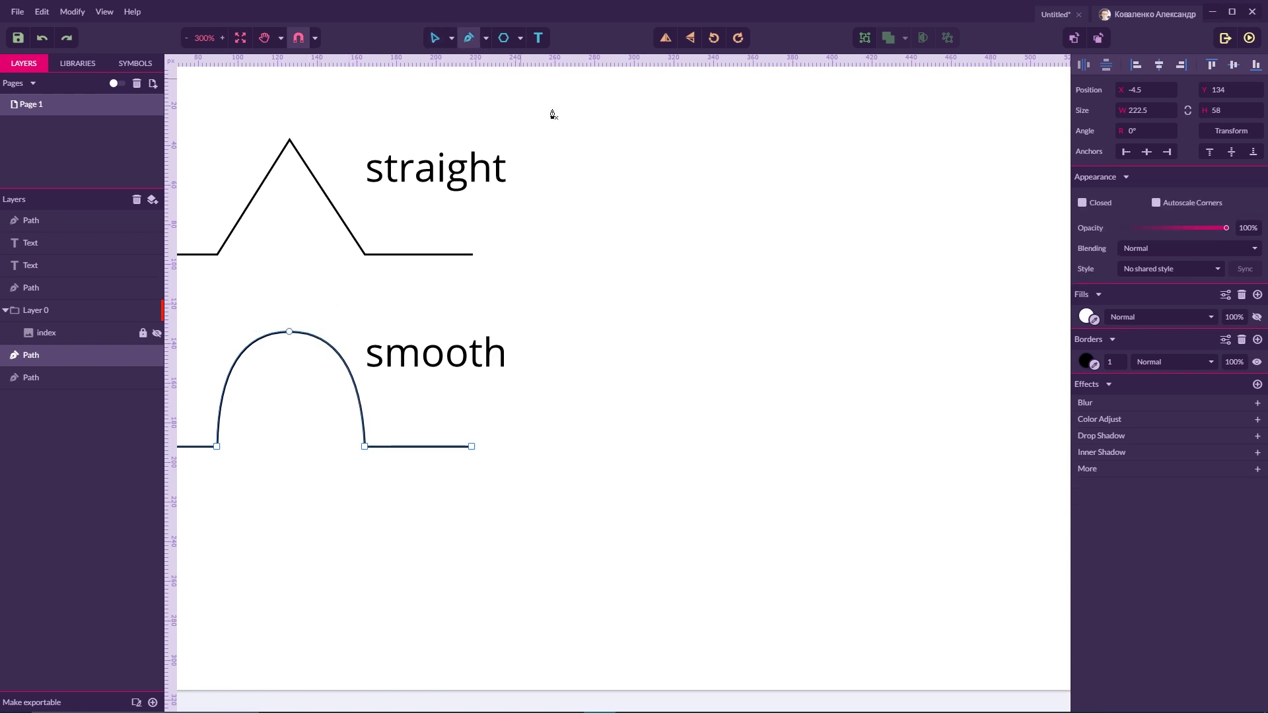
left_click(553, 447)
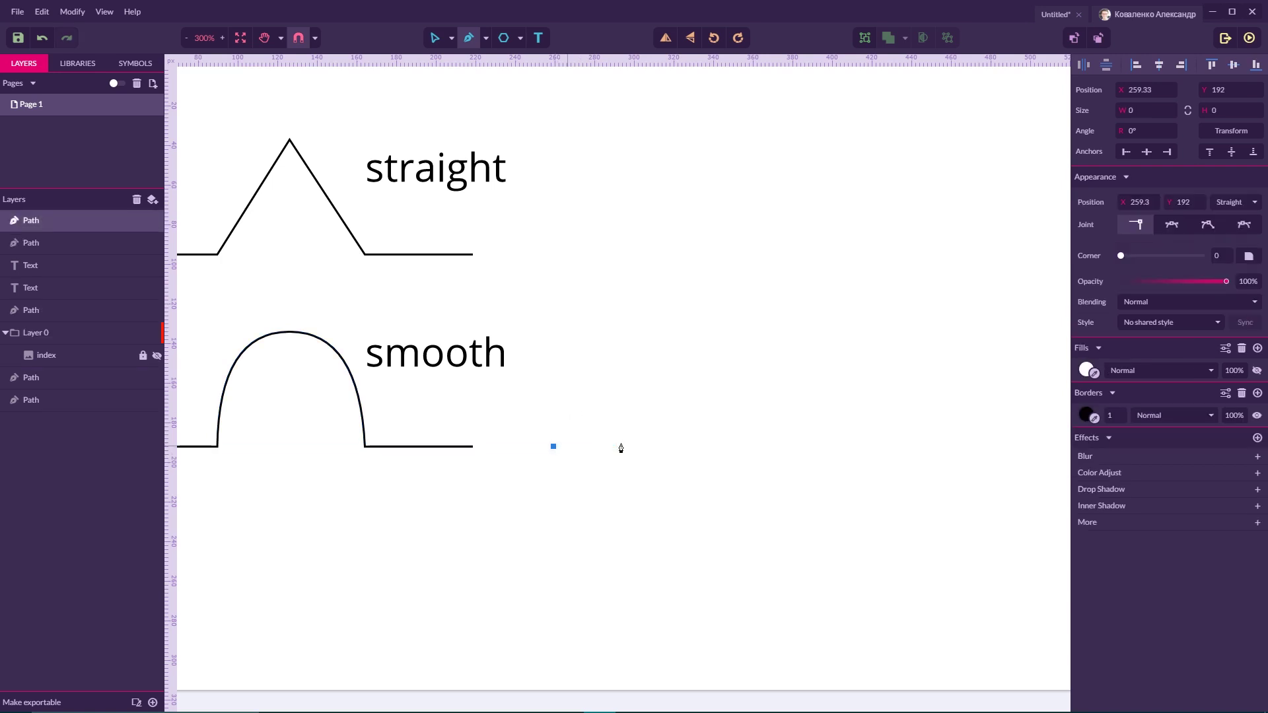
left_click(663, 447)
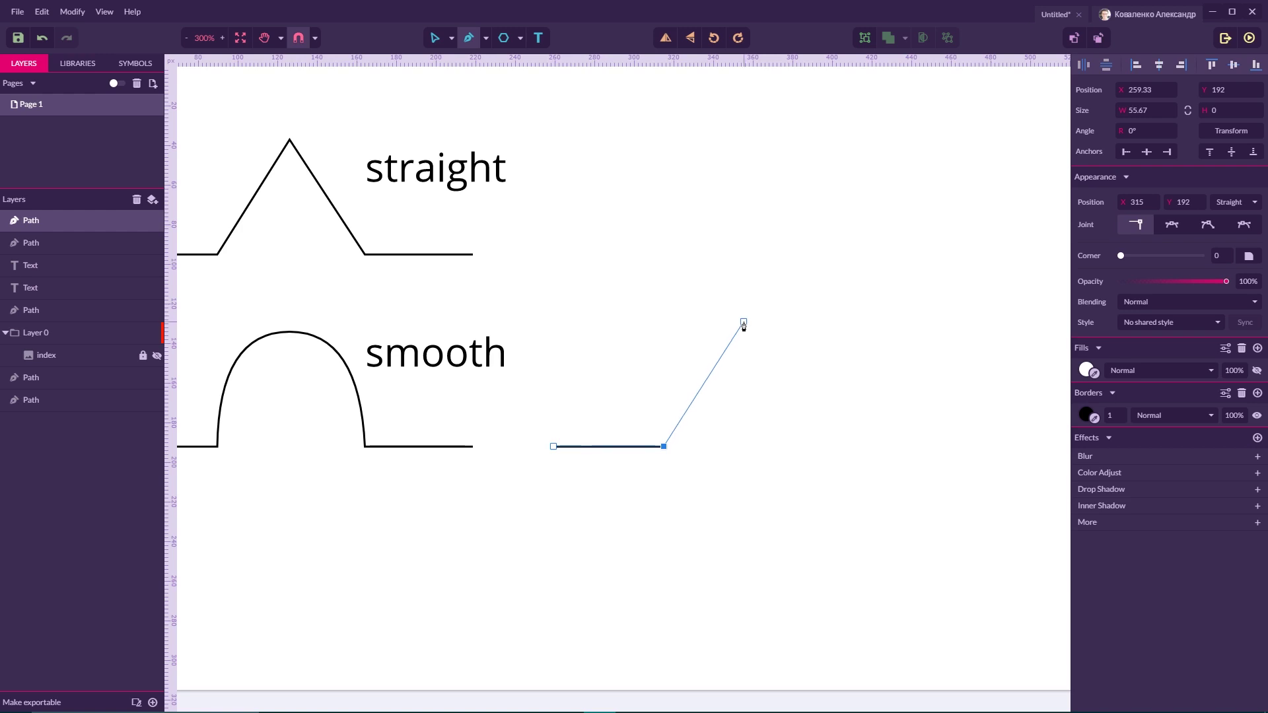
left_click_drag(743, 323, 784, 322)
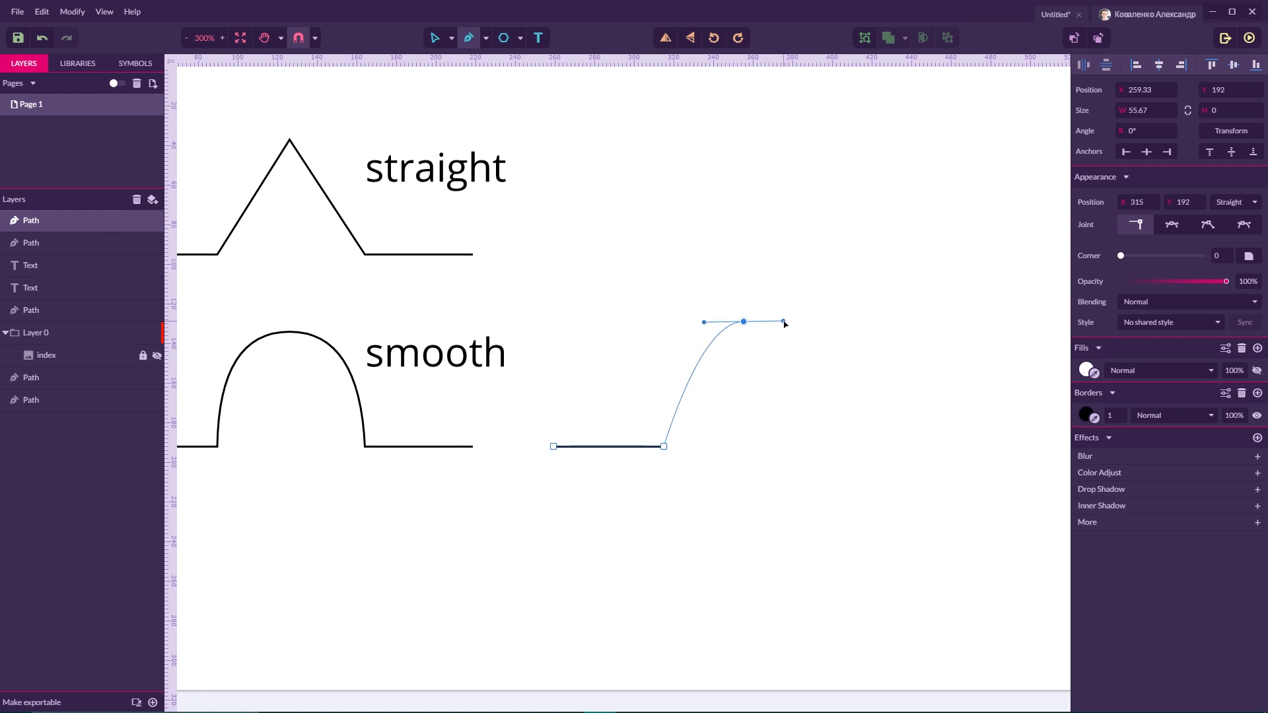
left_click_drag(785, 324, 786, 324)
left_click(570, 447)
key("ctrl+z")
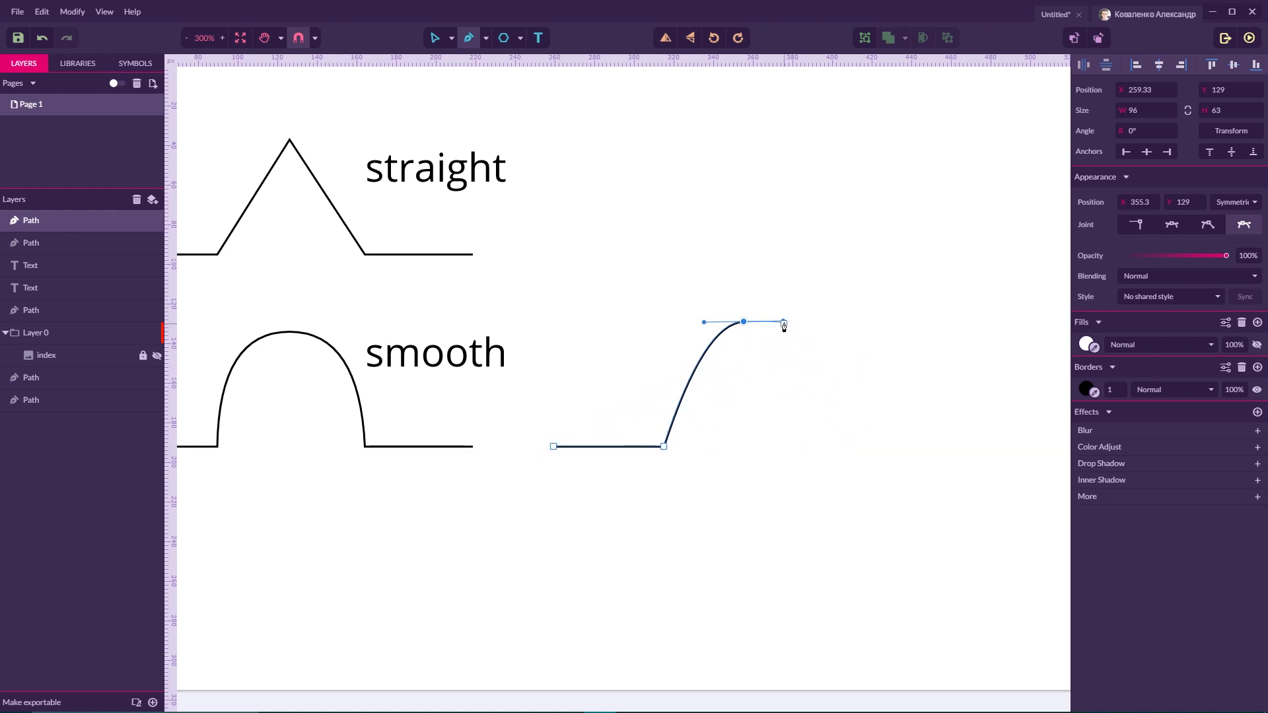
Step: Replace the smooth node with one whose handle is pulled back to the left, then remove the test nodes
key("ctrl+z")
left_click_drag(752, 323, 679, 328)
key("ctrl+z")
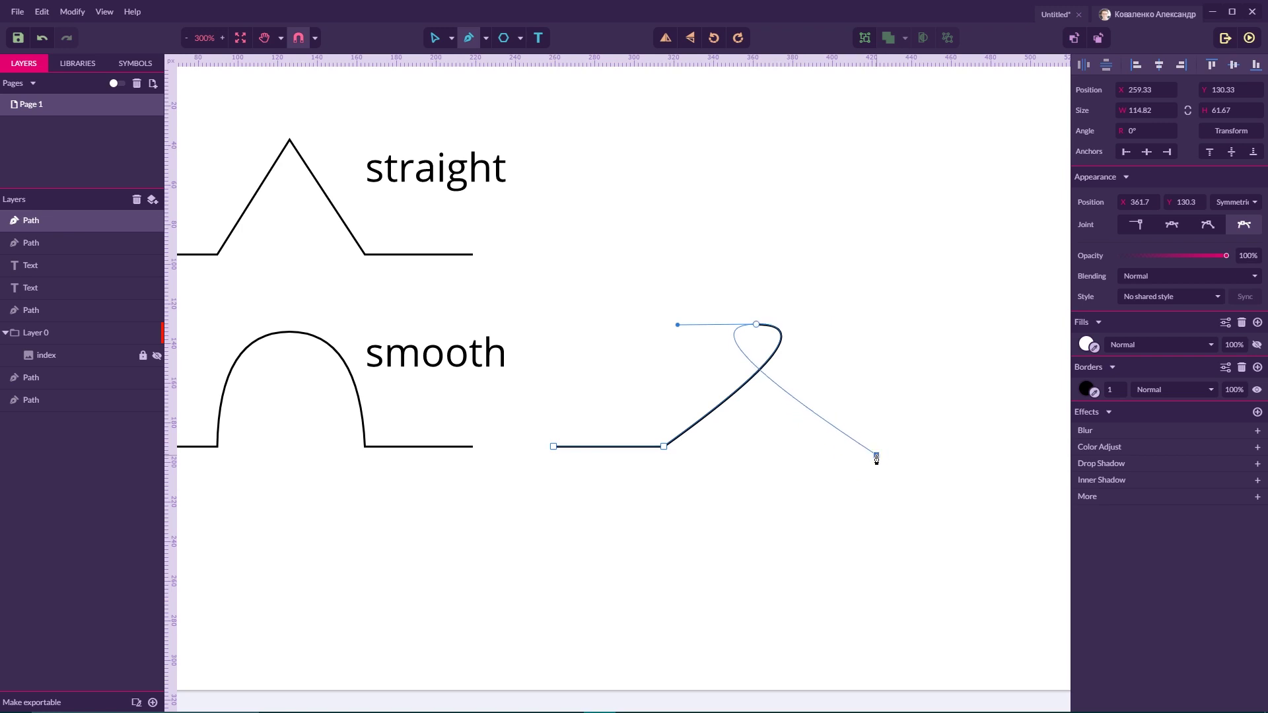
left_click(877, 456)
key("BackSpace")
key("BackSpace")
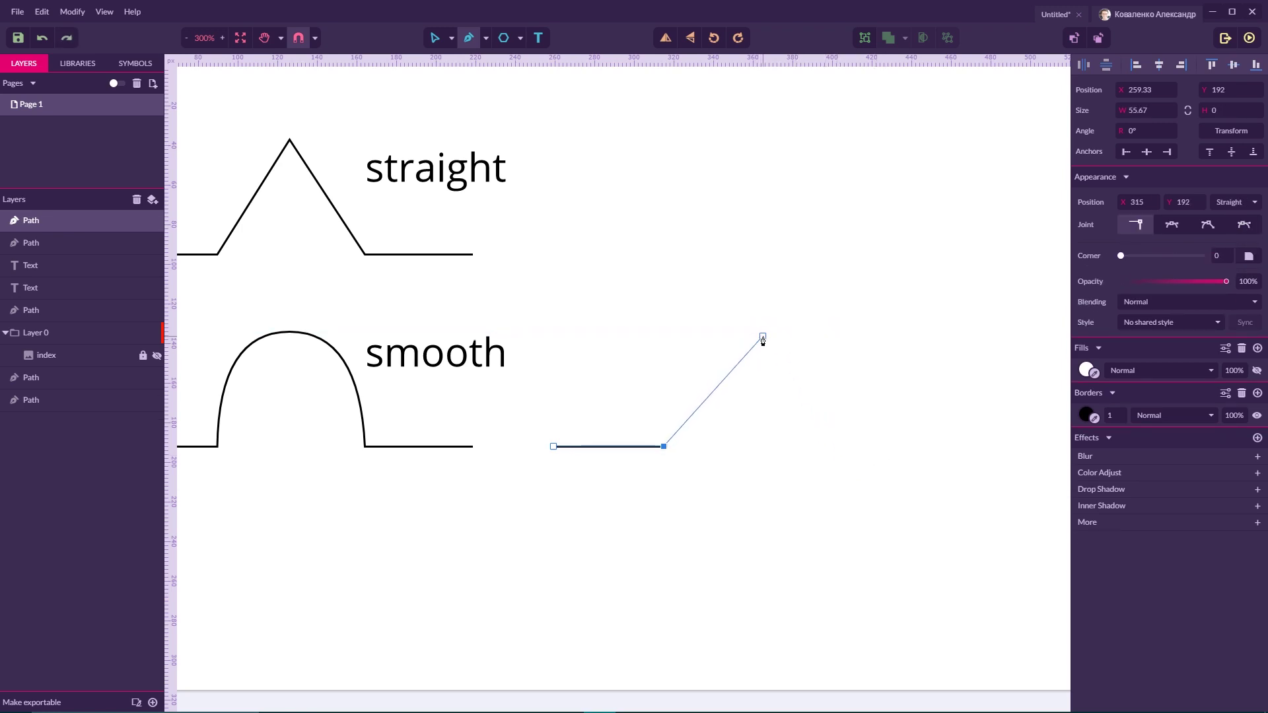
Step: Complete the arch with a Symmetric top node and a straight end node, then stretch only the top node's right handle outward
left_click_drag(762, 338, 843, 338)
left_click(871, 438)
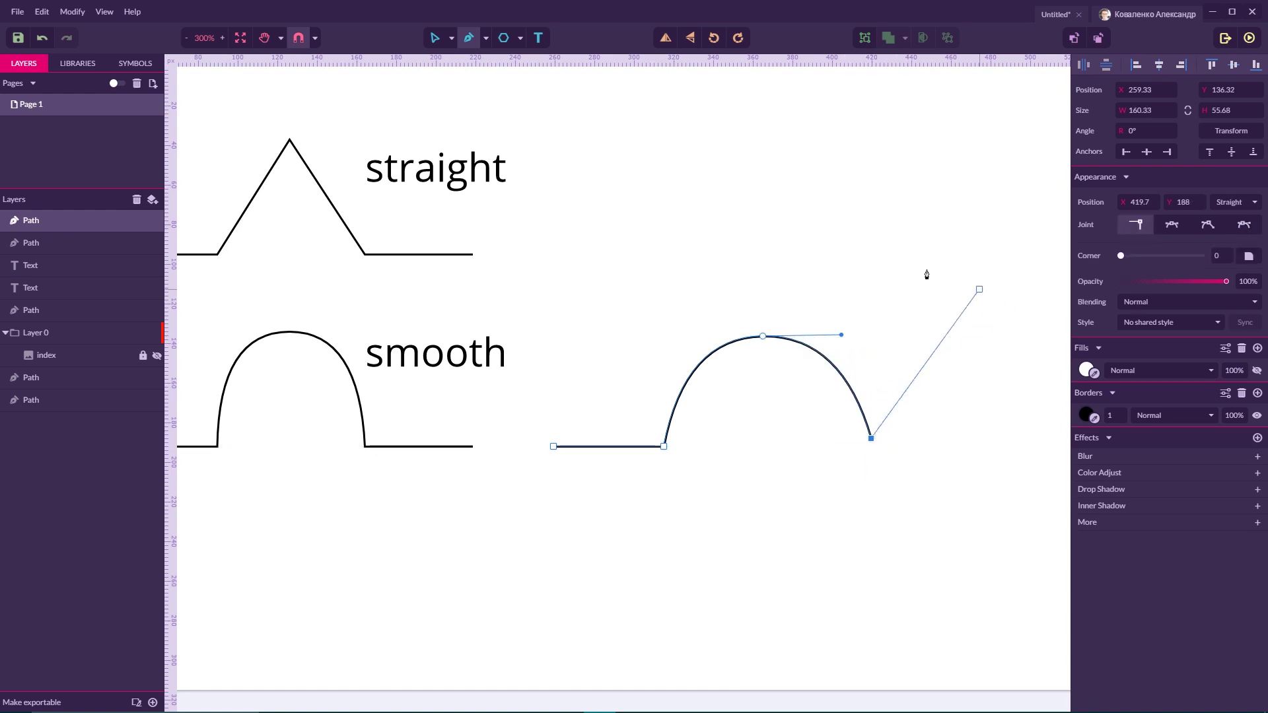
key("Escape")
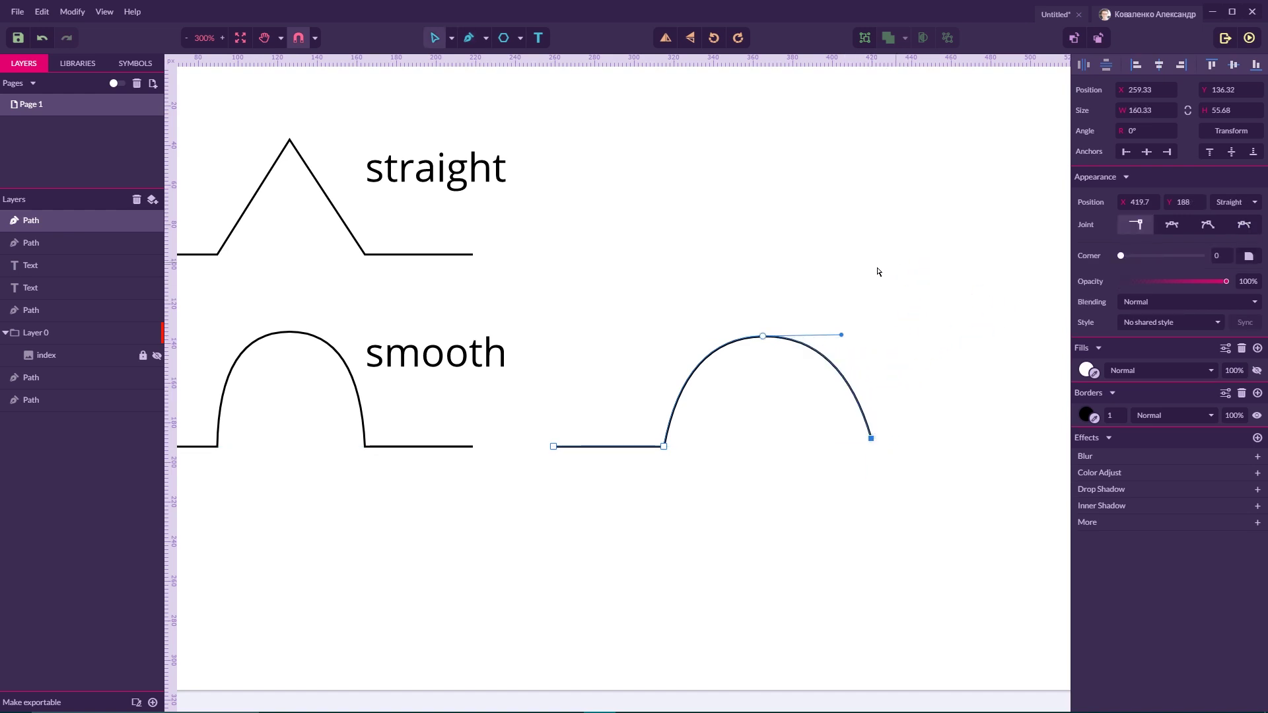
left_click(764, 337)
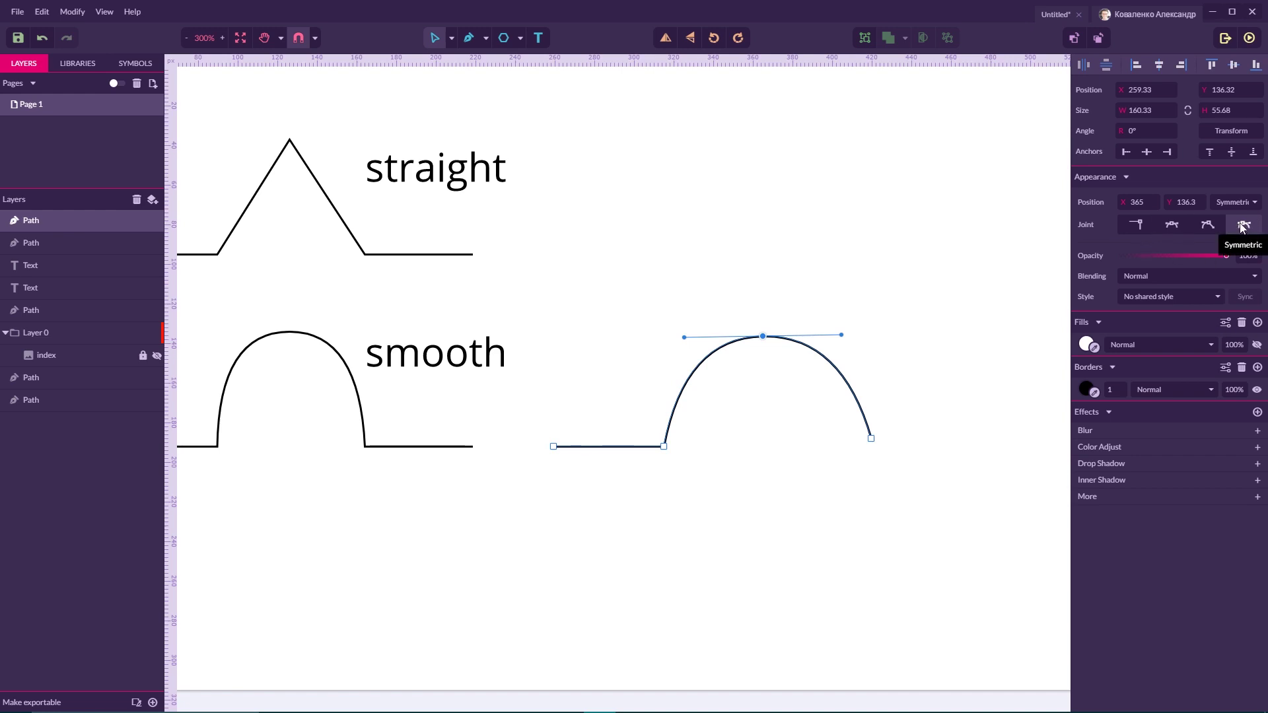
left_click_drag(845, 337, 938, 333)
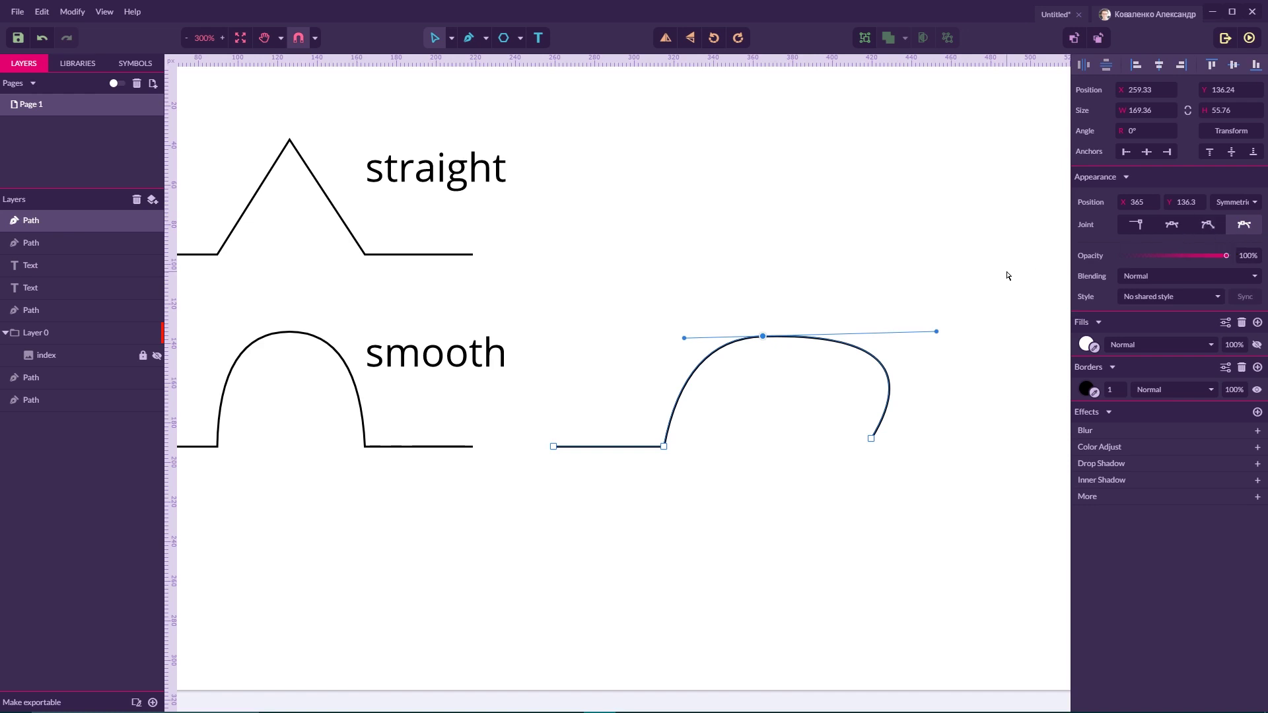
Step: Undo the arch drawing back to its initial horizontal segment
key("ctrl+z")
key("ctrl+z")
key("ctrl+z")
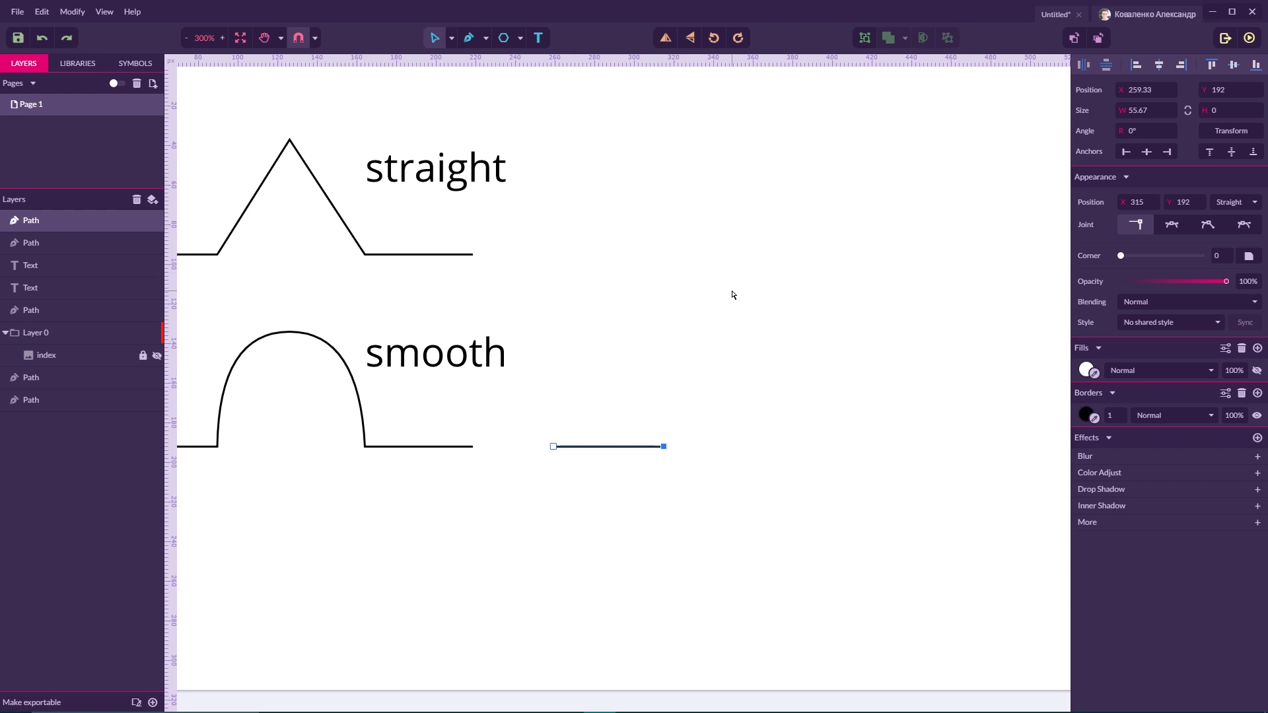
Step: Continue the path from the segment's right end with a curved node, swinging its right handle upward independently of the left one
key("p")
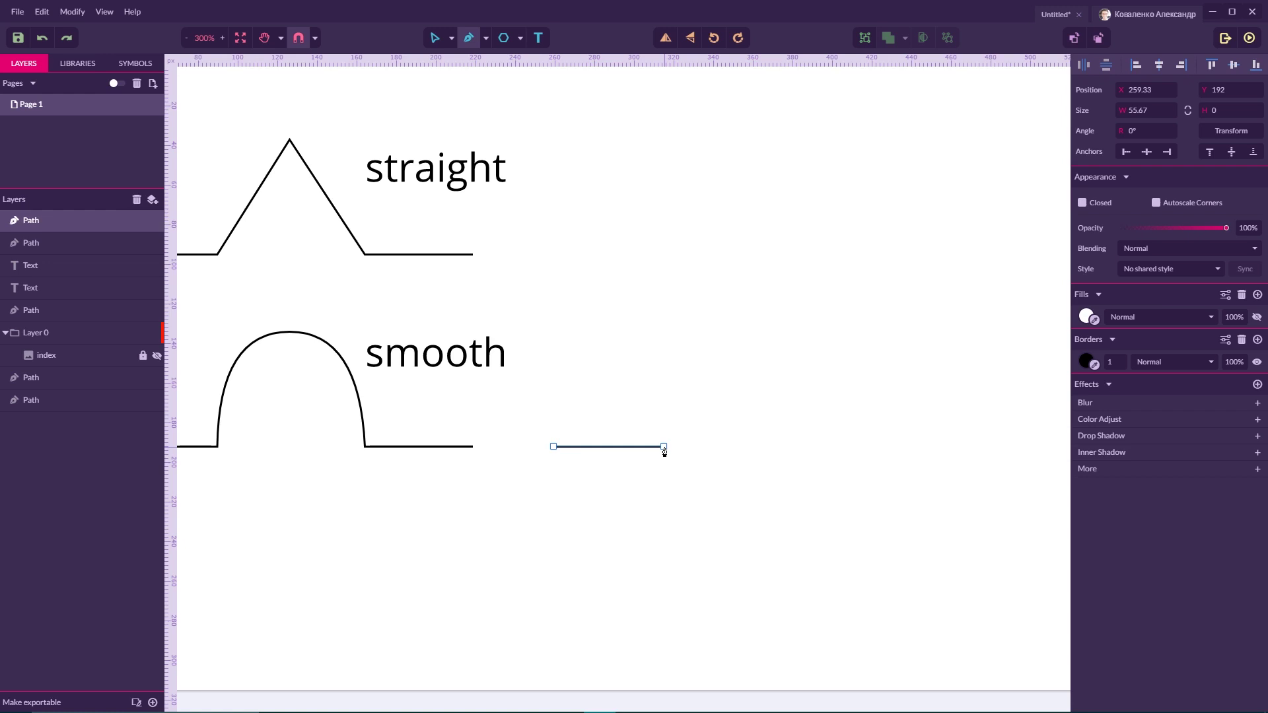
left_click_drag(664, 451, 845, 454)
left_click(845, 451)
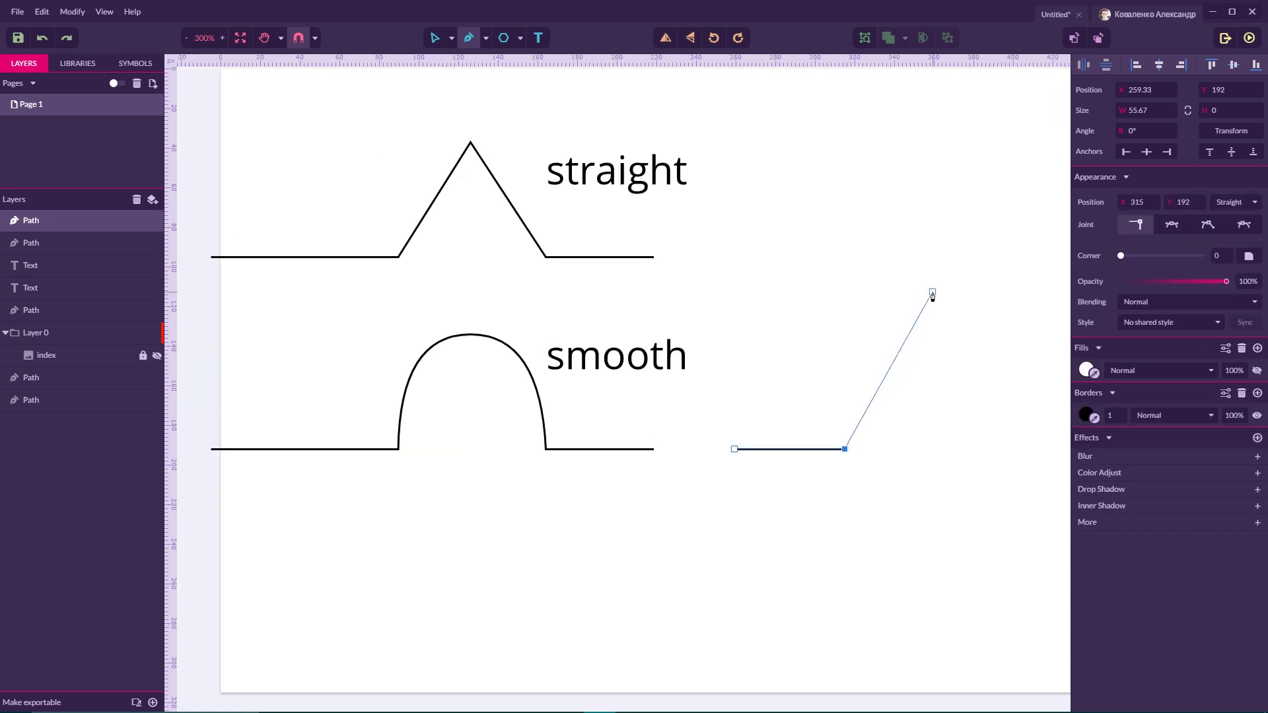
key("space")
left_click_drag(938, 308, 549, 339)
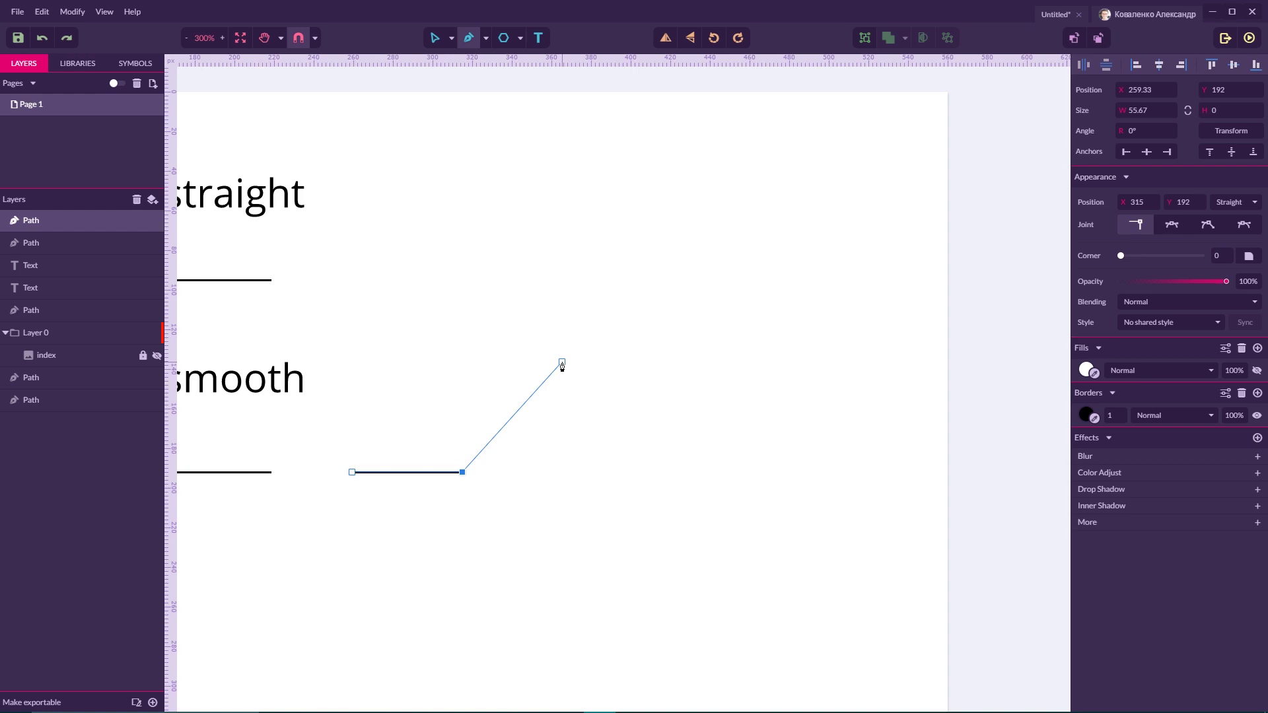
left_click(562, 363)
mouse_move(598, 366)
left_mouse_down()
mouse_move(570, 365)
mouse_move(594, 365)
left_mouse_up()
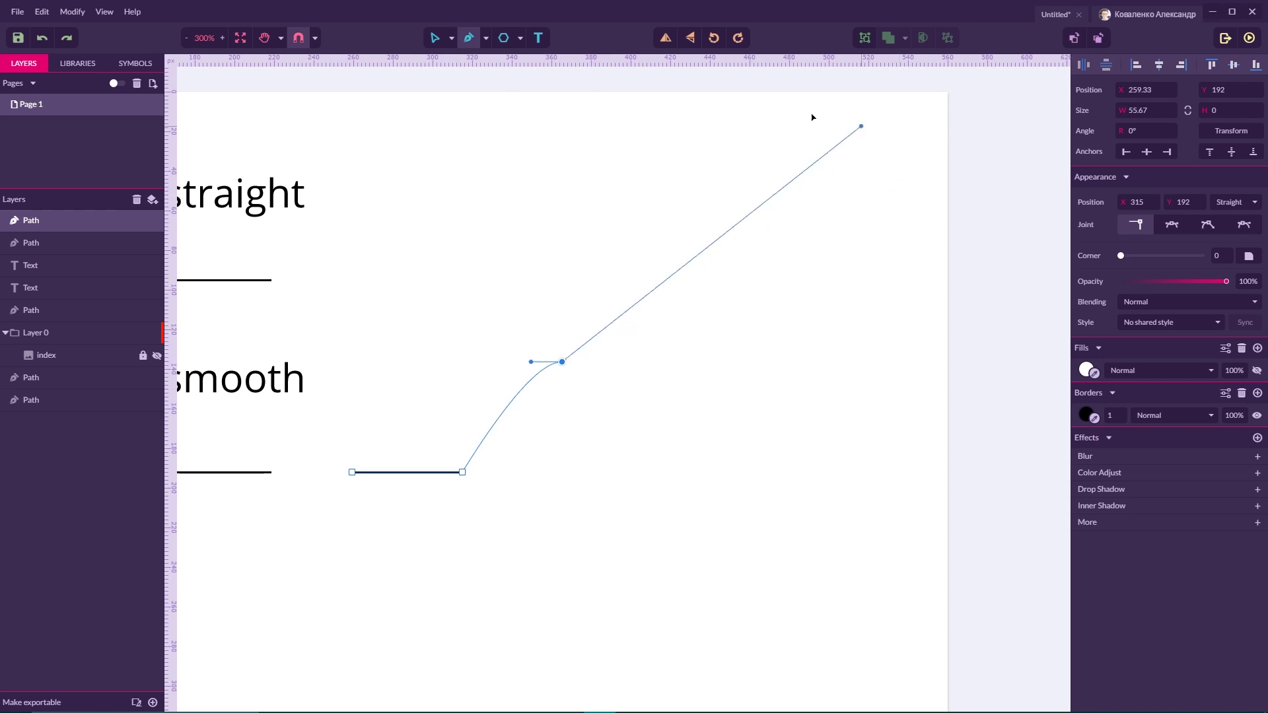
left_click(659, 132)
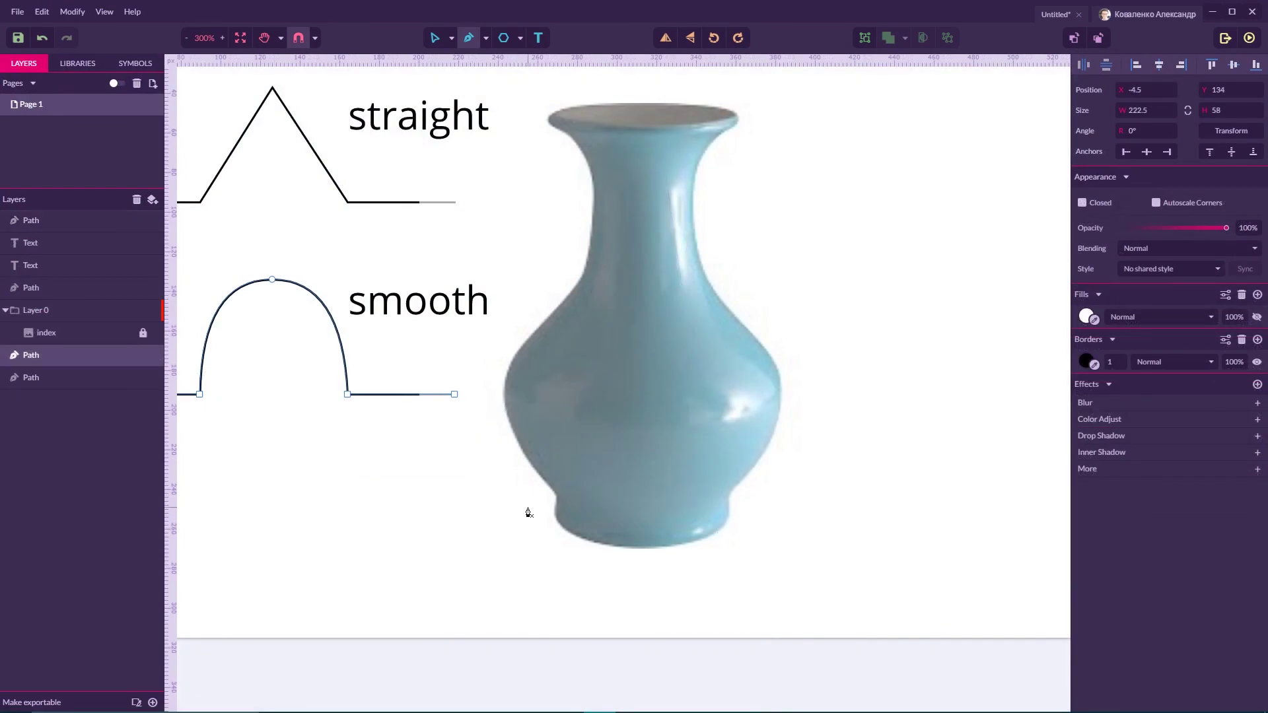
Step: Deselect the smooth curve and start a new Pen path at the middle of the vase's bottom edge, at about X 316, Y 268.75
left_click(451, 40)
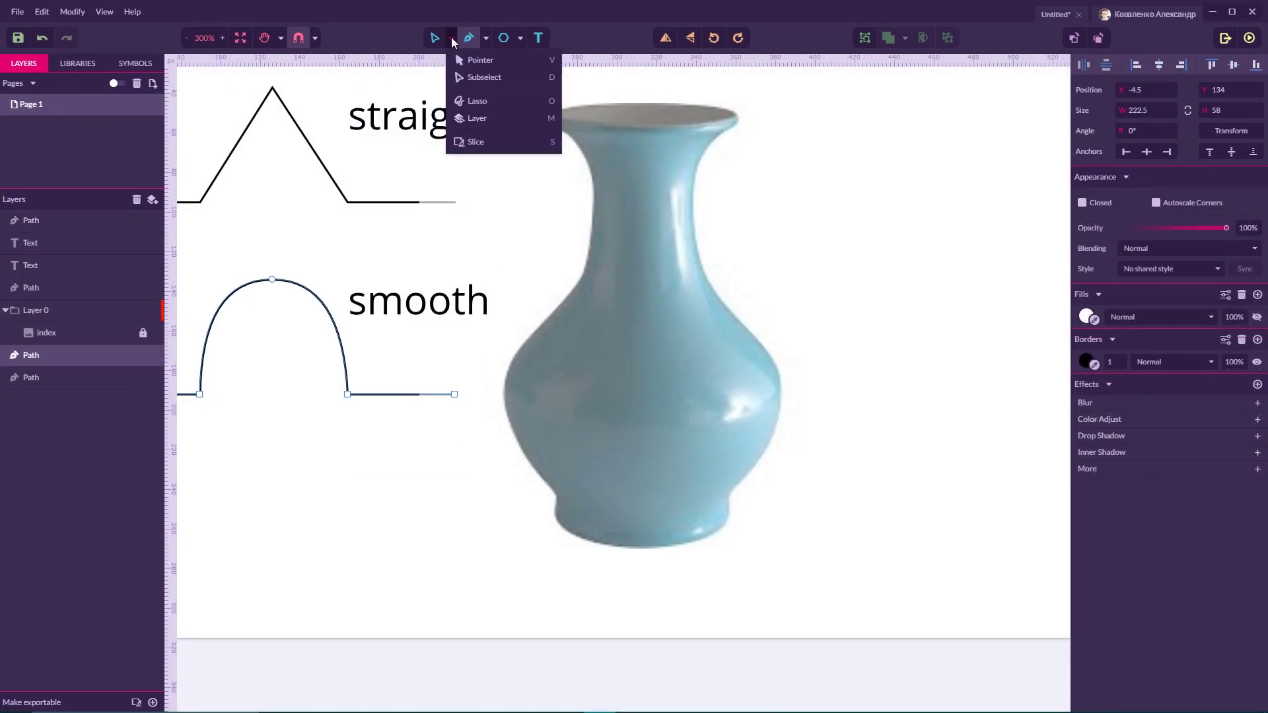
left_click(475, 60)
key("Escape")
left_click(467, 38)
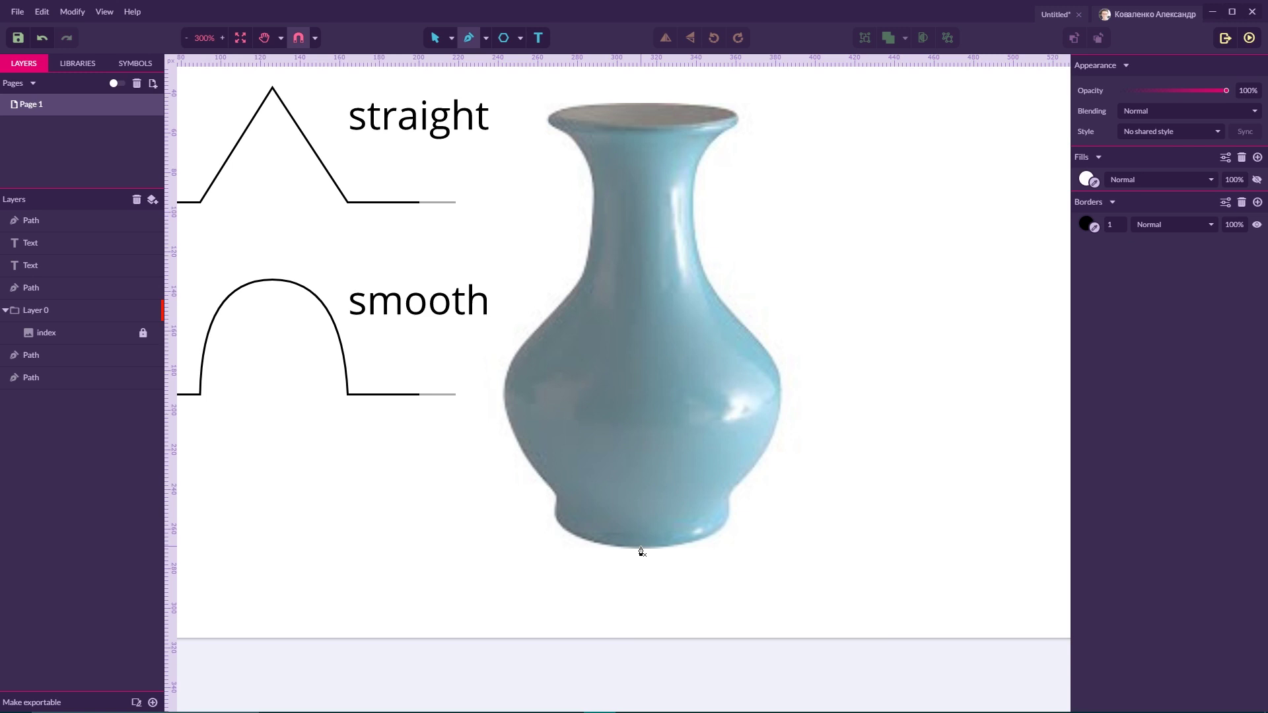
scroll(640, 552, "up", 1)
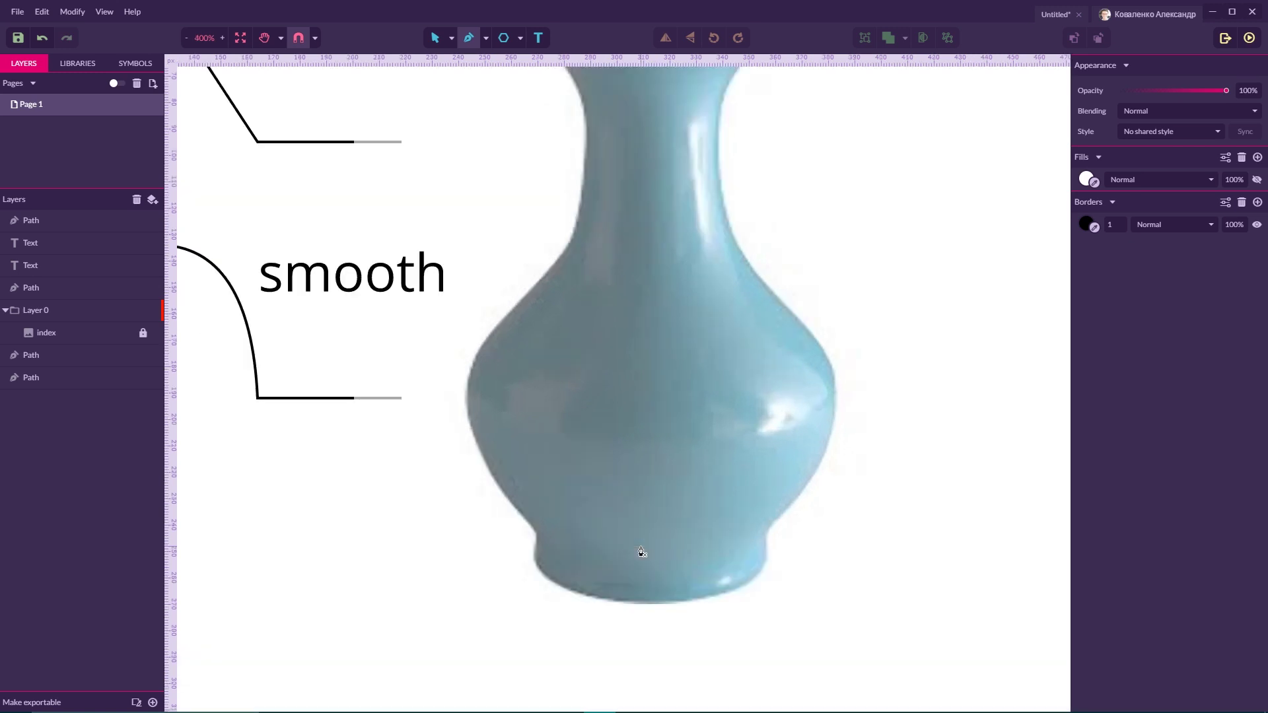
scroll(627, 497, "down", 3)
scroll(634, 475, "up", 1)
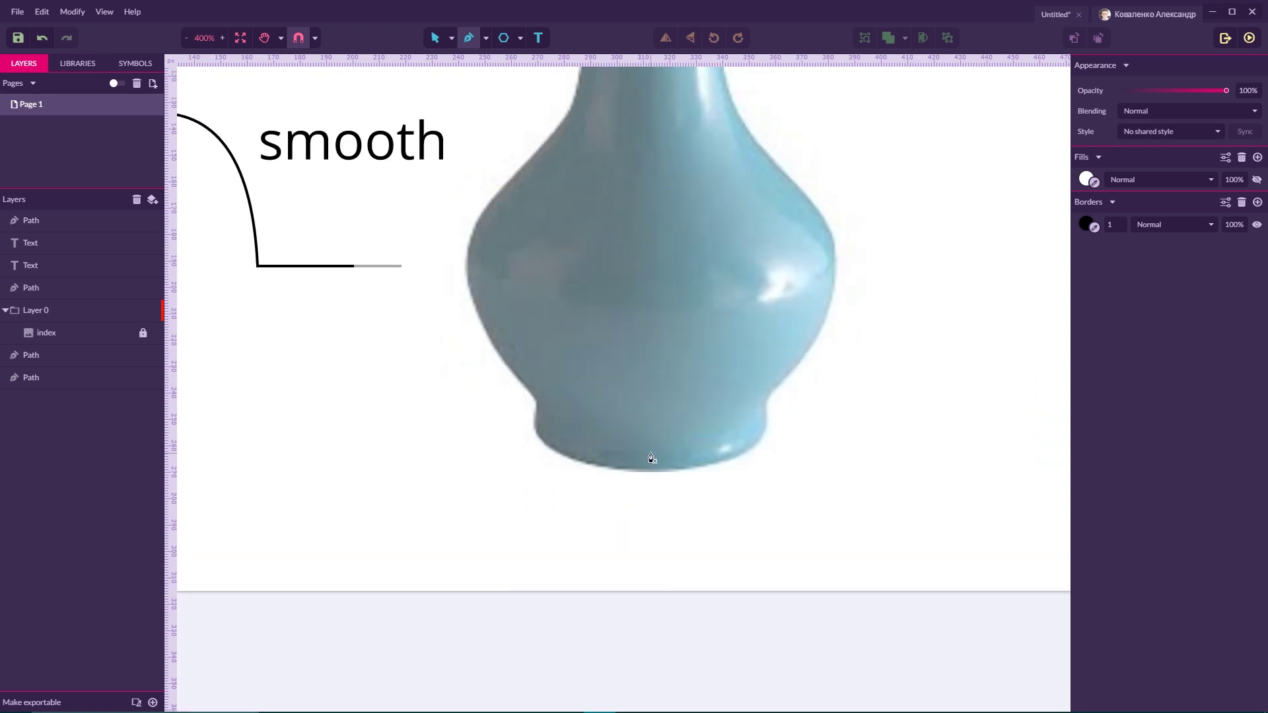
left_click(659, 469)
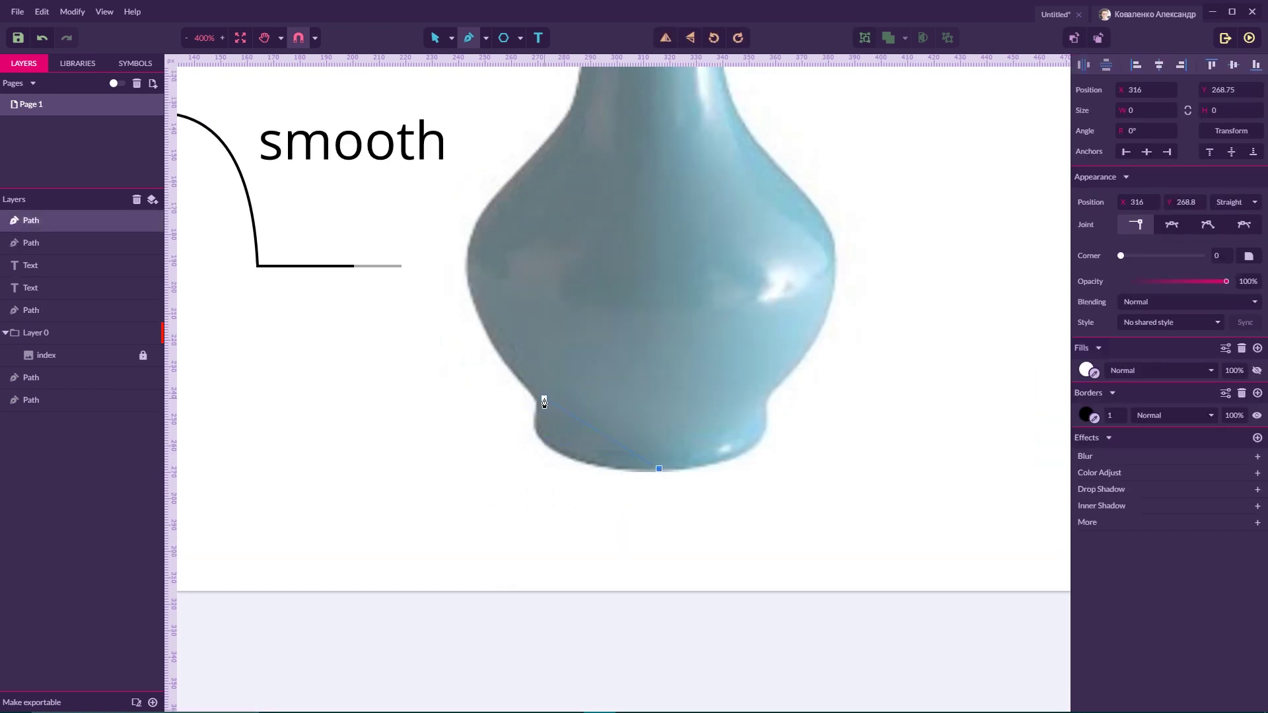
Step: Trace the vase's left outline with a few widely spaced curved nodes from the base up to just below the rim
left_click_drag(537, 400, 541, 333)
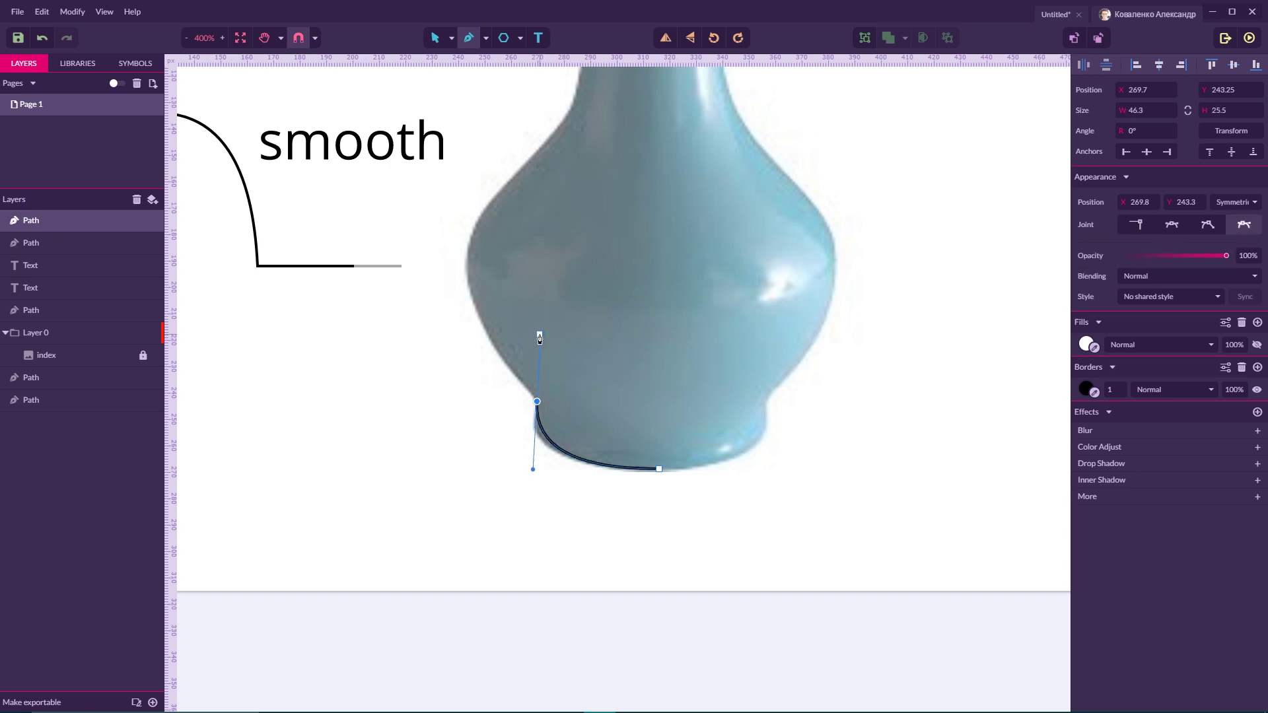
key("Escape")
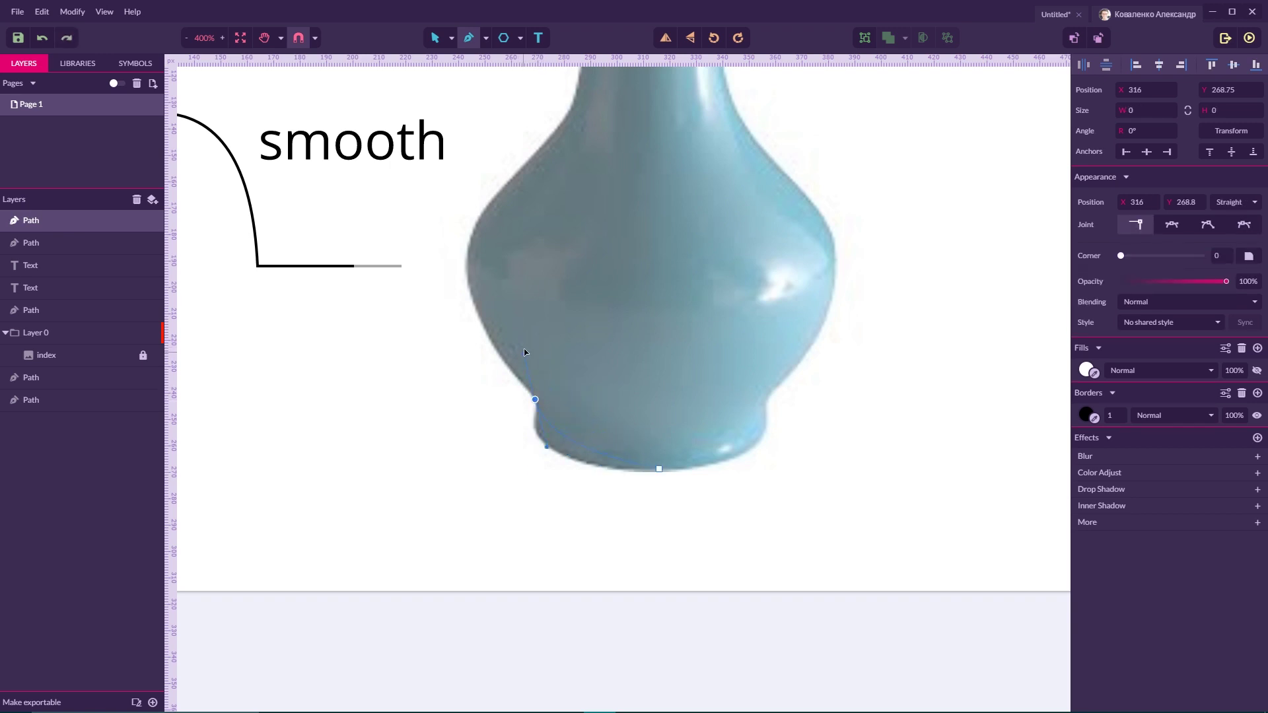
left_click_drag(475, 359, 479, 319)
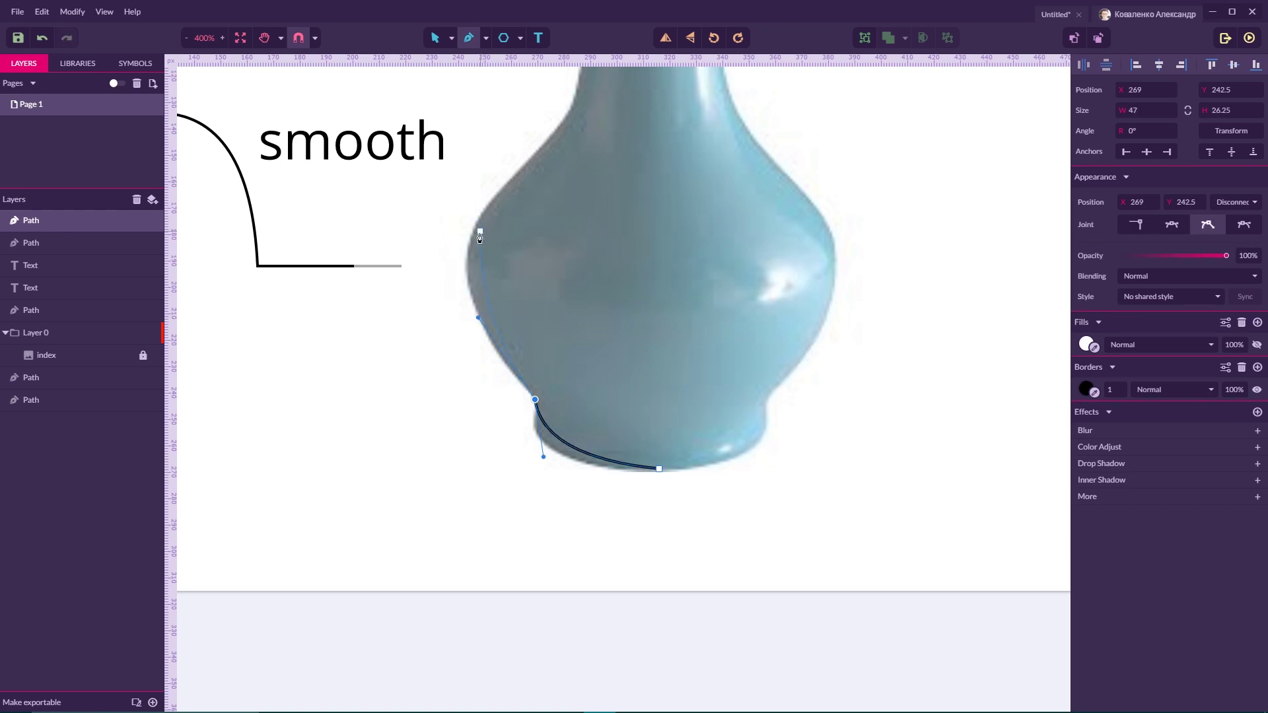
left_click_drag(474, 243, 481, 194)
scroll(555, 204, "up", 3)
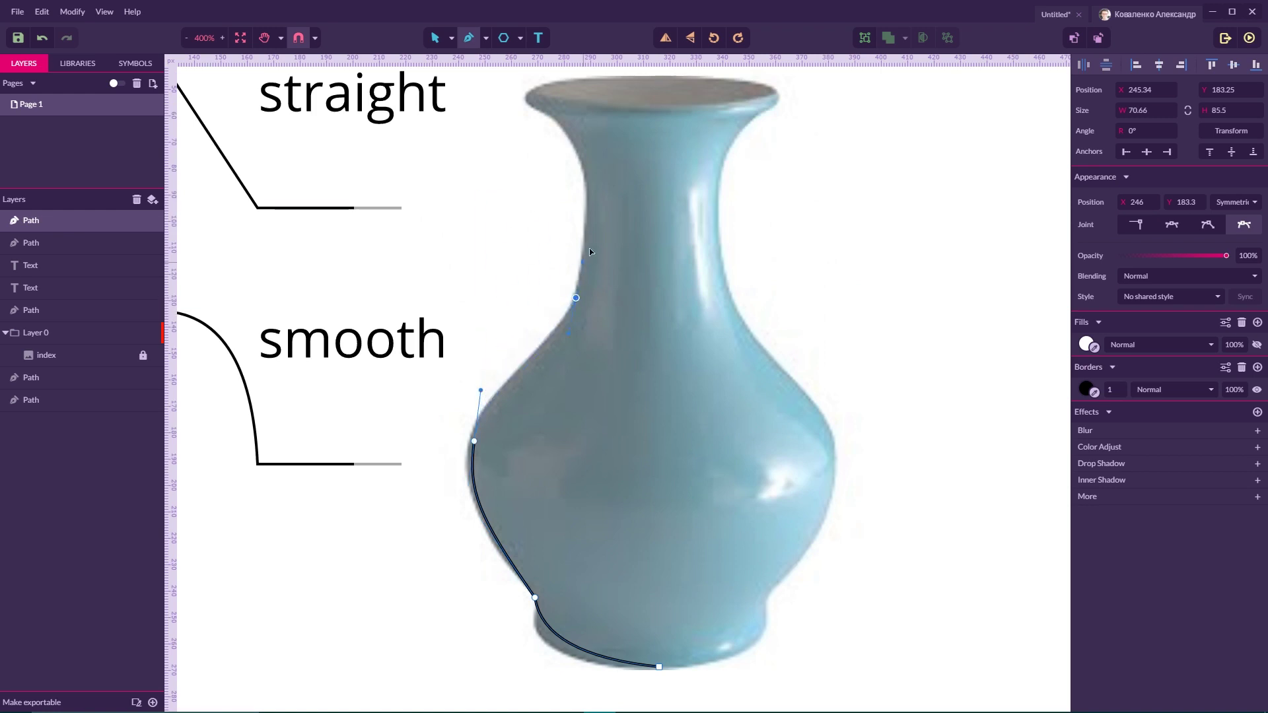
left_click_drag(577, 281, 587, 228)
left_click_drag(562, 132, 528, 95)
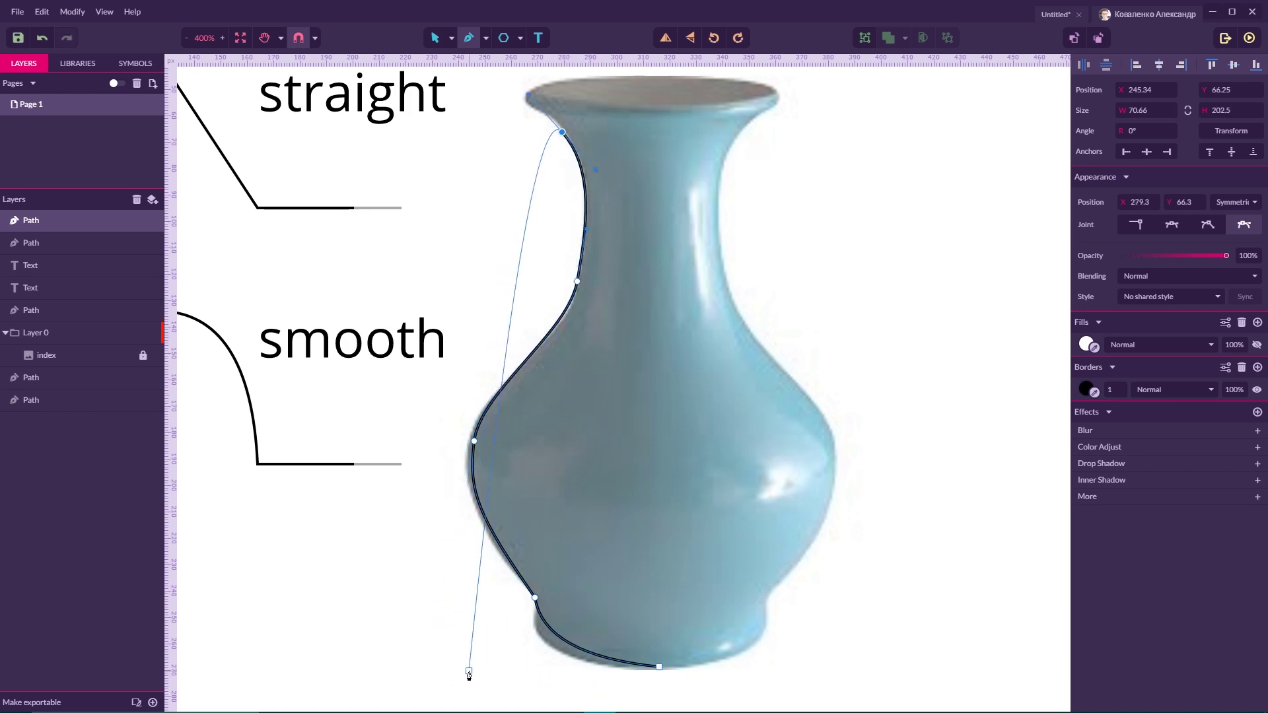
Step: Undo the rough vase tracing back to the path's starting node at the base
key("ctrl+z")
key("ctrl+z")
key("ctrl+z")
key("ctrl+z")
key("ctrl+z")
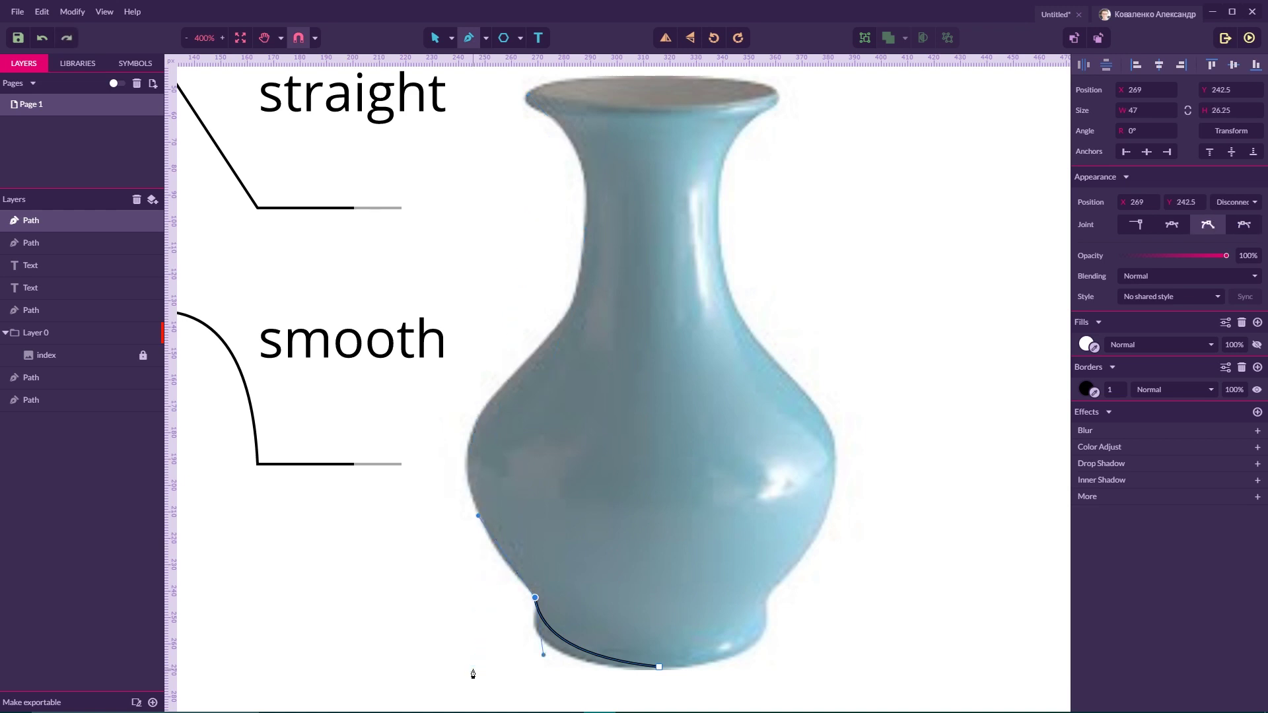
Step: Trace the vase's lower left outline at 800% zoom with closely spaced nodes, around the foot and up to about X 255, Y 223.75
scroll(600, 671, "down", 5)
scroll(537, 597, "up", 3)
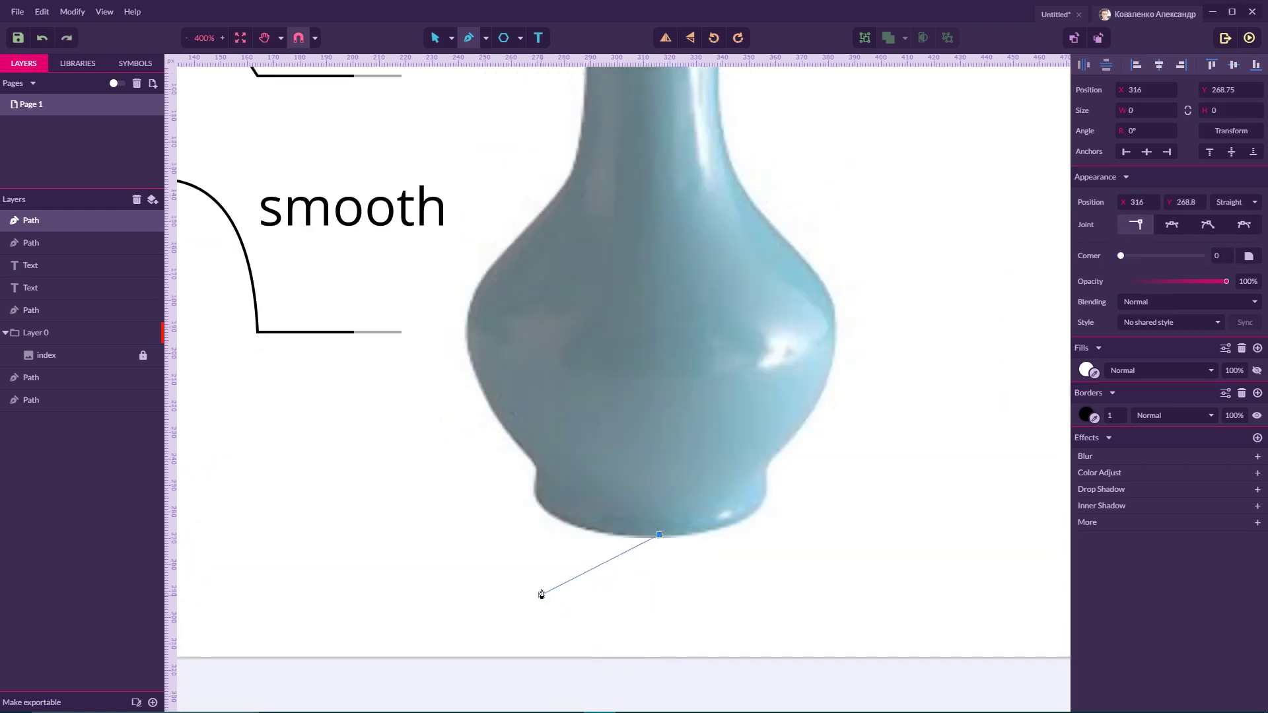
scroll(539, 586, "up", 1)
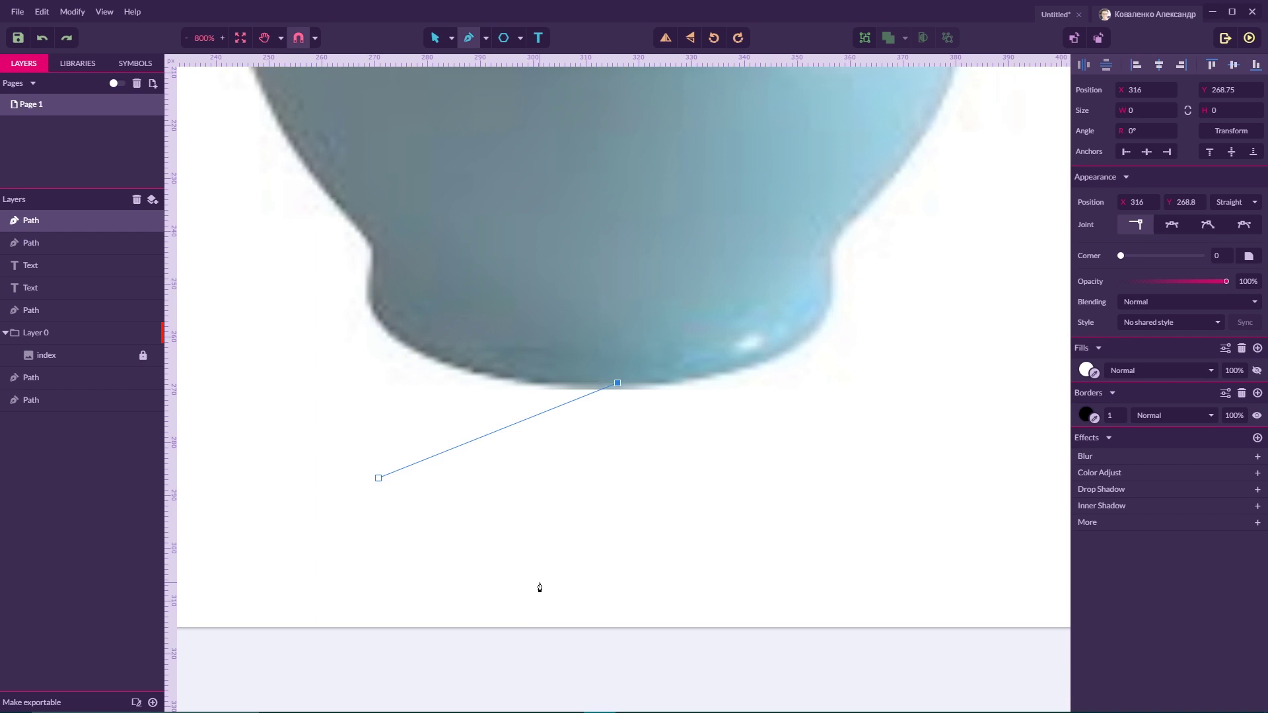
scroll(470, 547, "up", 3)
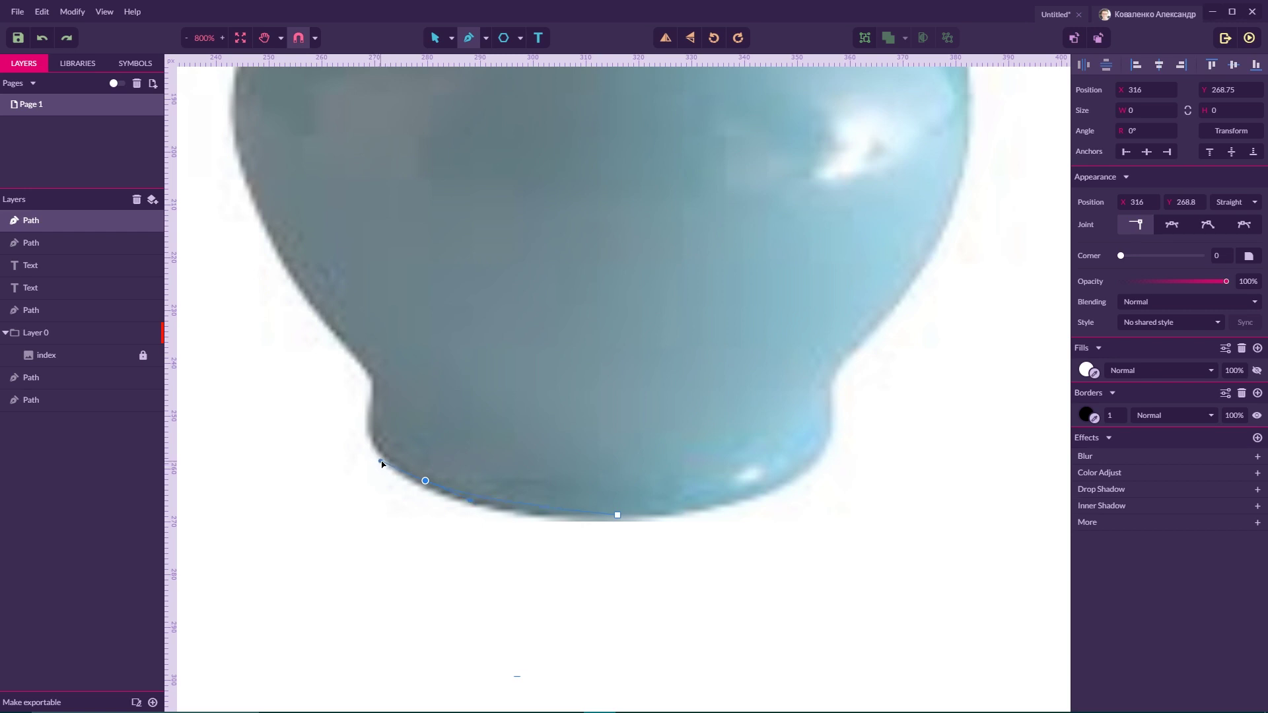
left_click_drag(425, 481, 382, 463)
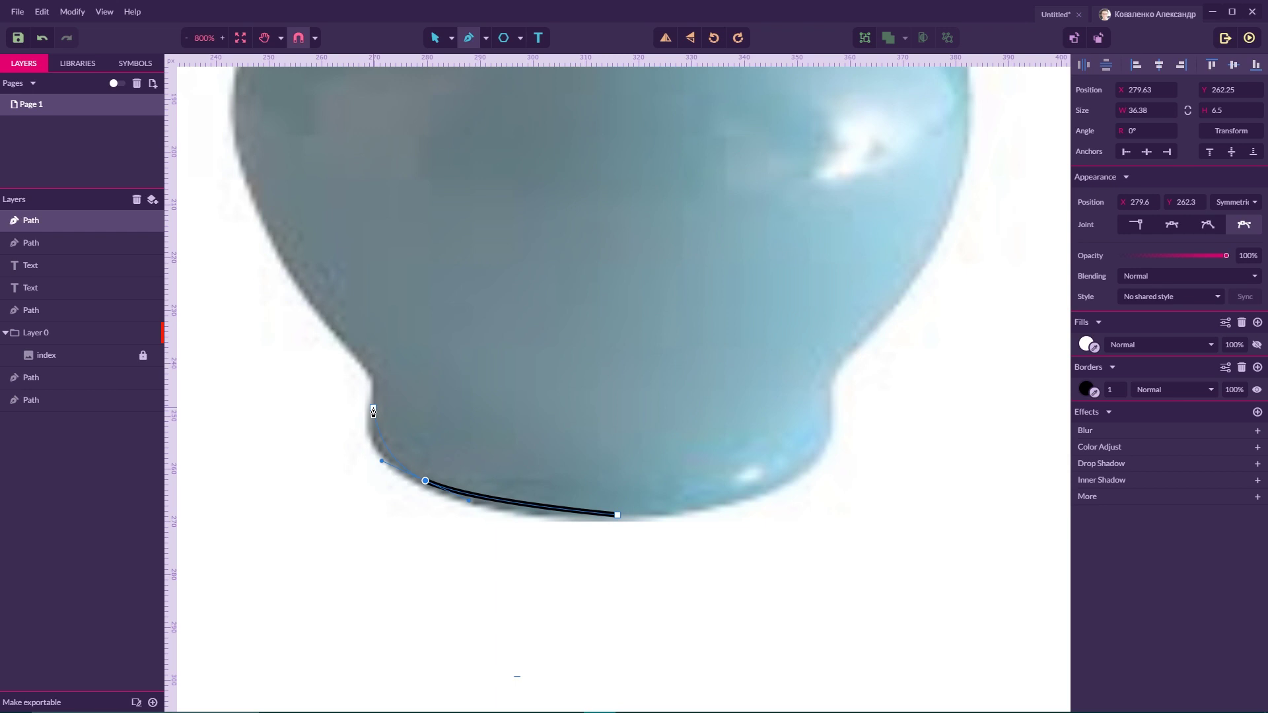
left_click_drag(374, 412, 377, 393)
key("ctrl+z")
left_click(368, 371)
left_click_drag(278, 250, 279, 250)
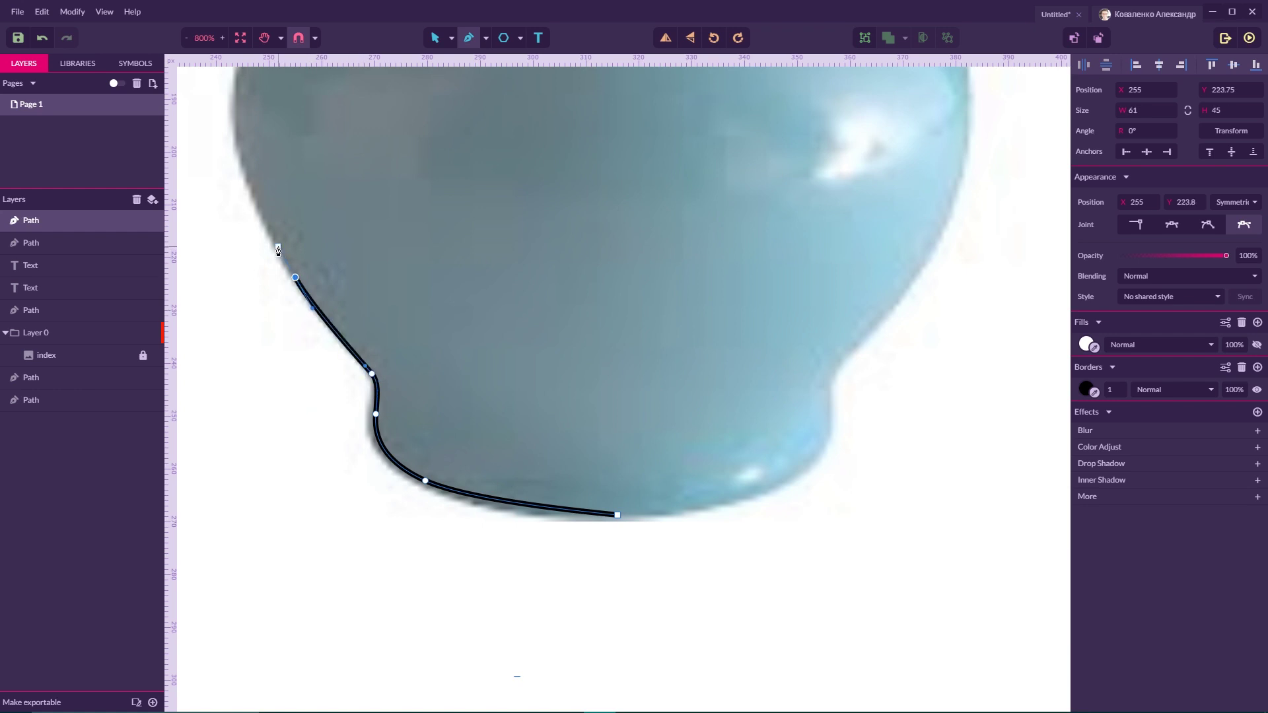
Step: Continue the traced outline with Symmetric nodes around the left belly and shoulder and up the neck to about X 288, Y 96
scroll(272, 264, "up", 3)
left_click_drag(235, 324, 233, 273)
scroll(297, 278, "up", 2)
left_click_drag(317, 274, 382, 212)
scroll(380, 211, "up", 3)
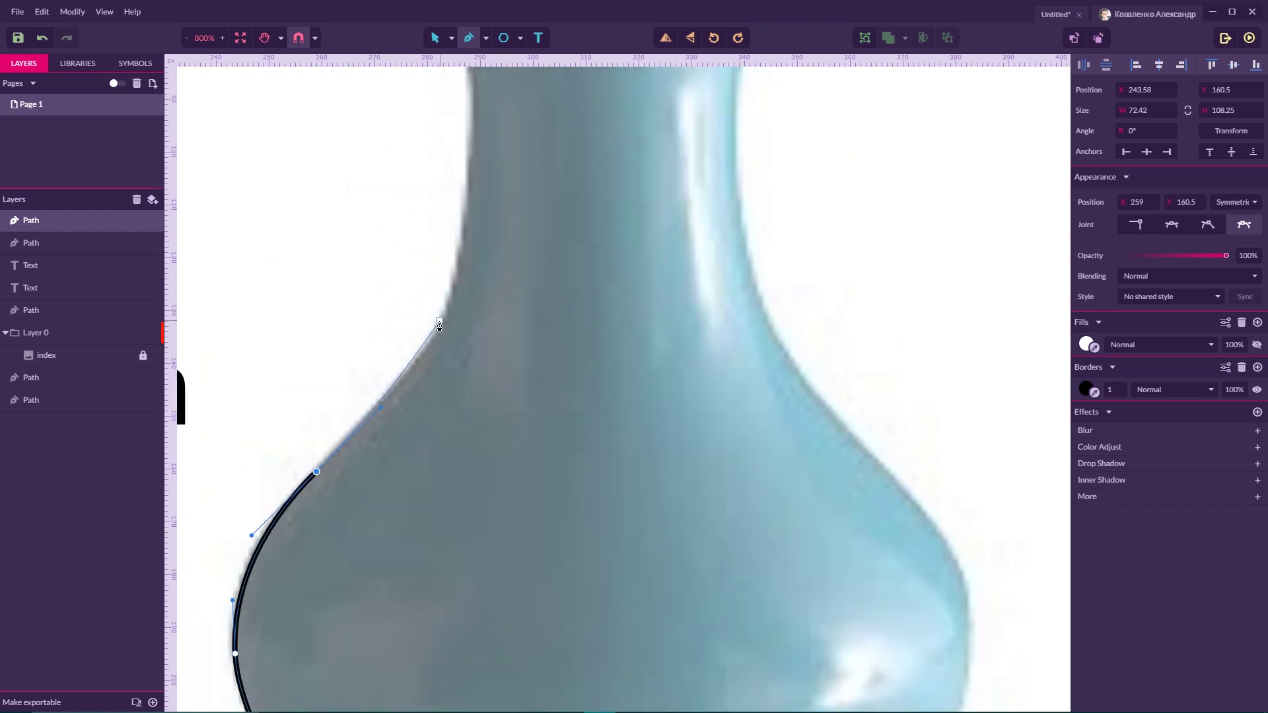
left_click_drag(438, 332, 471, 282)
scroll(454, 293, "up", 3)
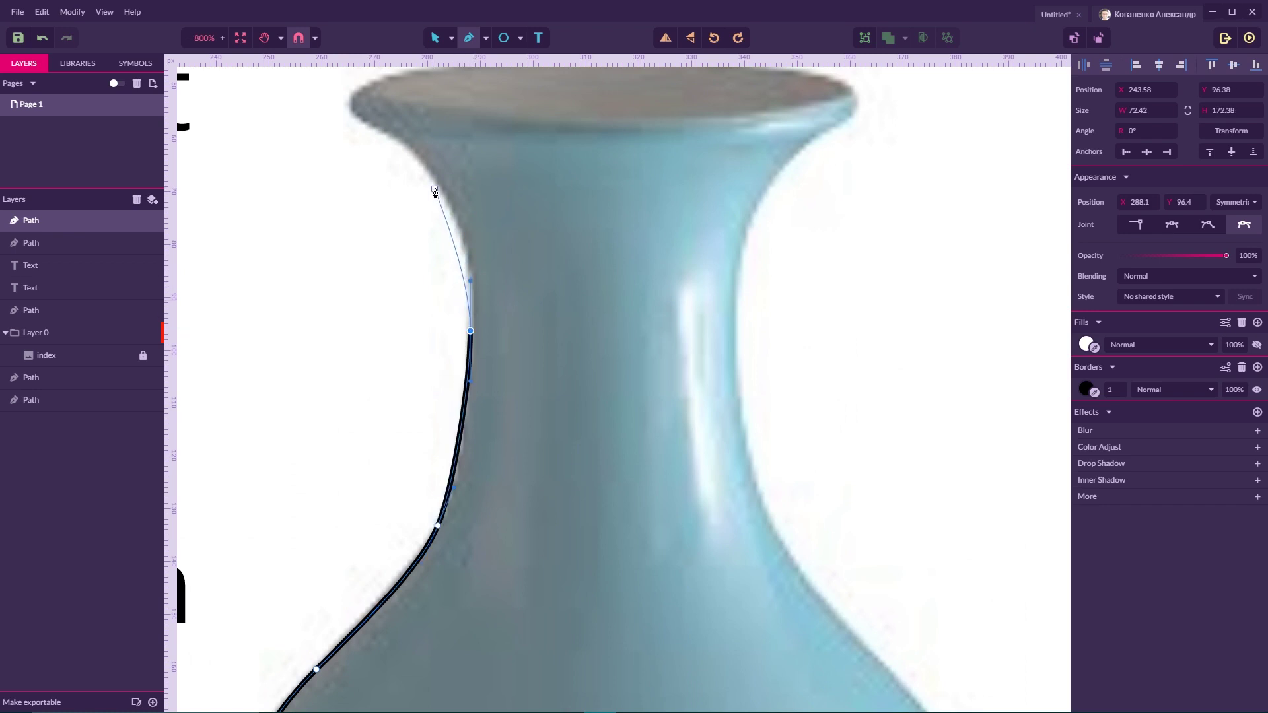
Step: Continue the Symmetric-node outline around the left lip to about X 309, Y 45 on the rim and shift the lower-lip node to X 272.5, Y 59
left_click_drag(440, 186, 364, 123)
scroll(360, 125, "up", 2)
left_click_drag(351, 170, 352, 162)
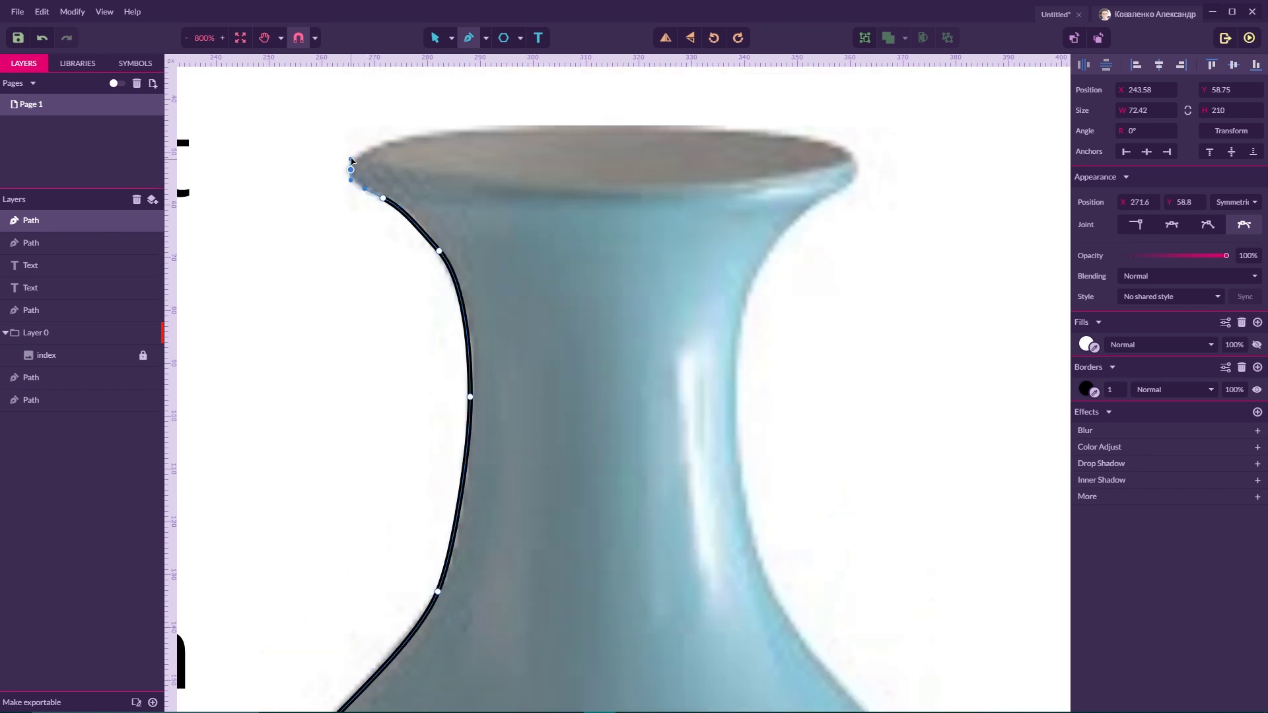
left_click_drag(397, 140, 422, 133)
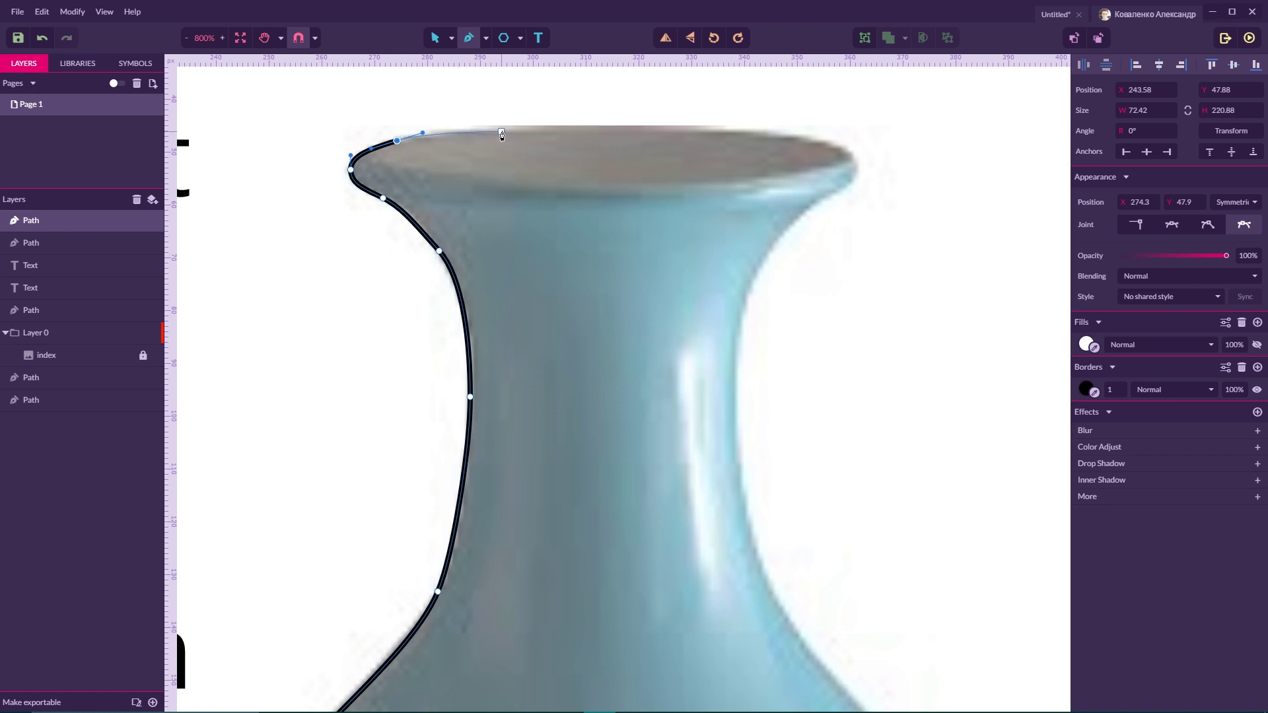
mouse_move(569, 128)
left_mouse_down()
mouse_move(611, 130)
mouse_move(583, 129)
left_mouse_up()
key("v")
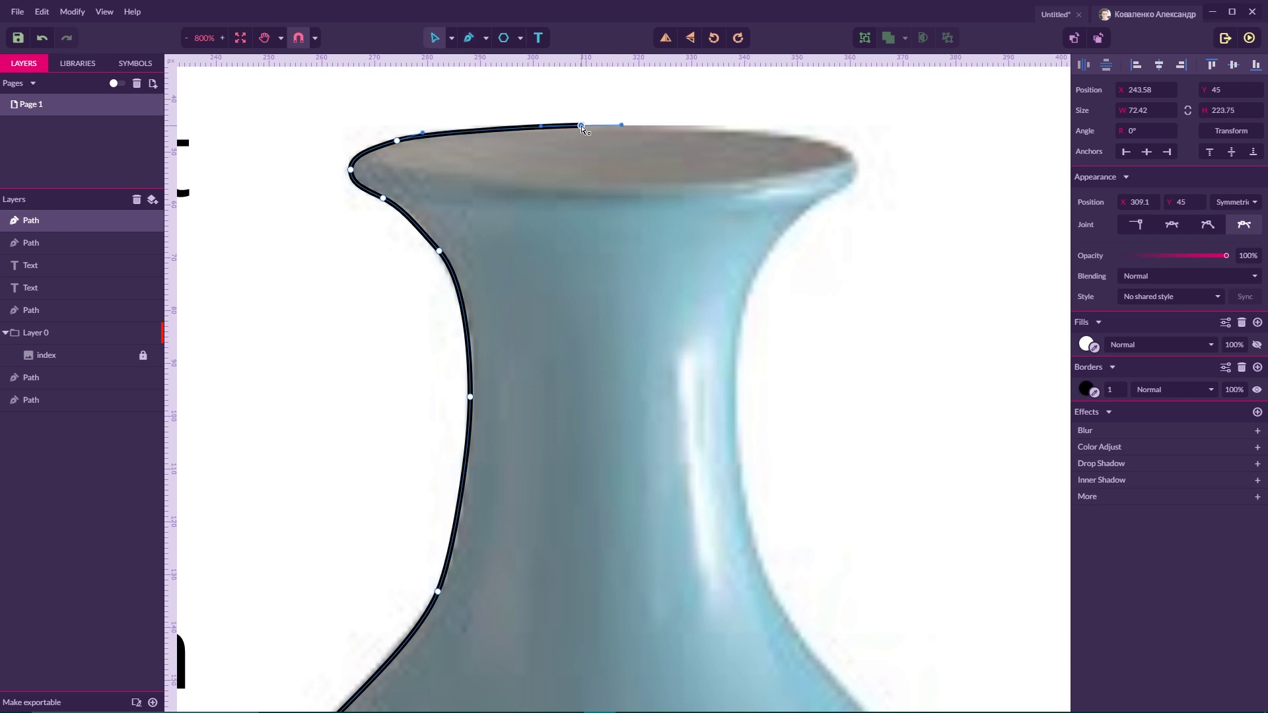
left_click_drag(382, 198, 387, 200)
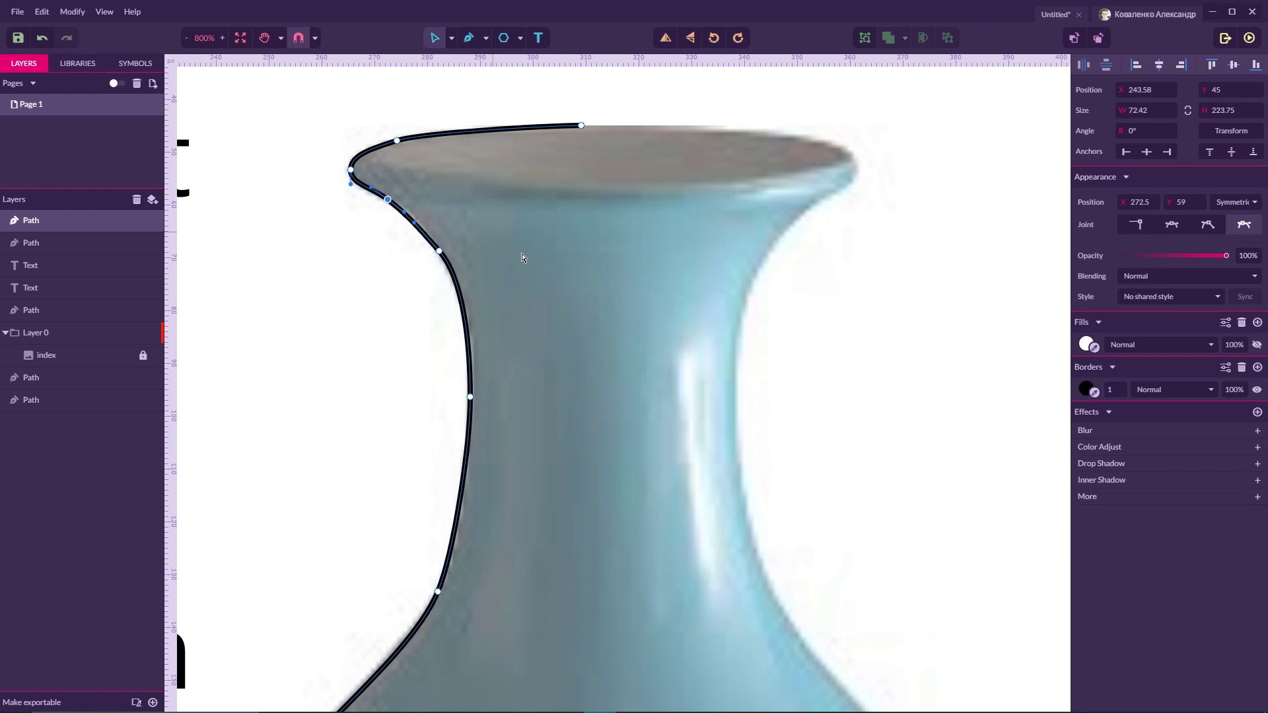
Step: Resume the outline from its end node on the rim and close it at the starting node at the vase's base
left_click(478, 41)
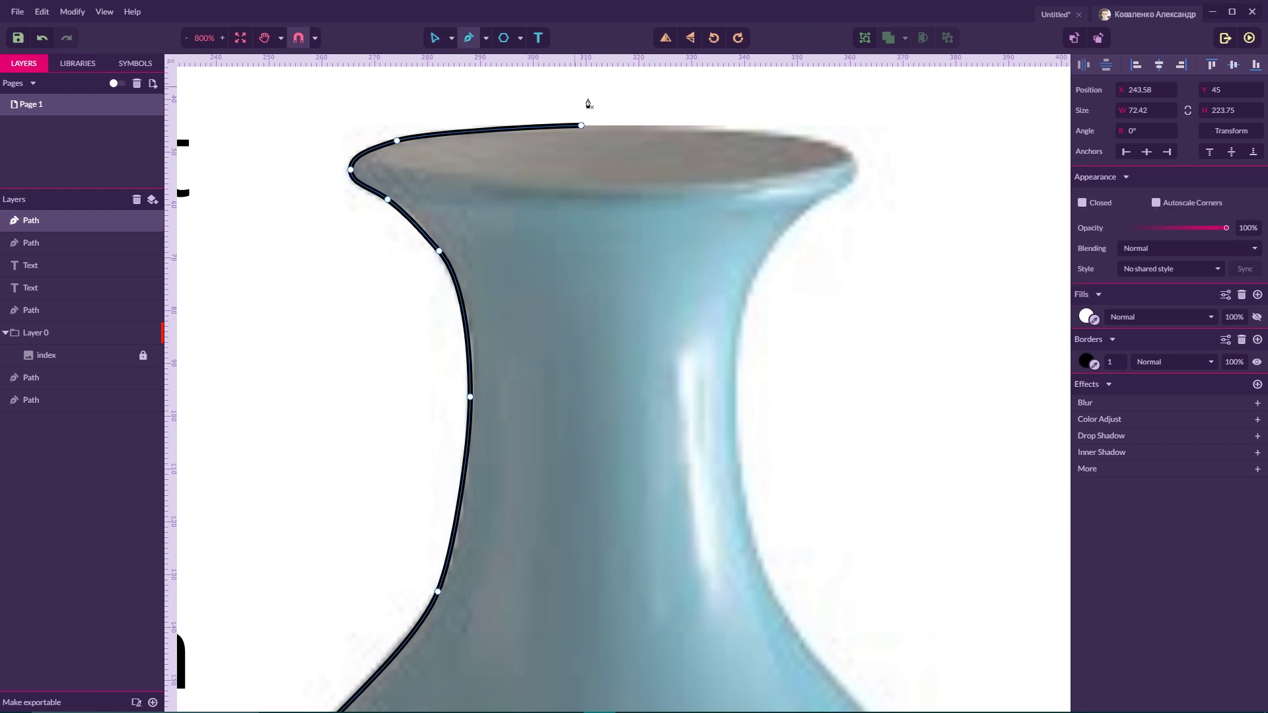
left_click(583, 129)
scroll(607, 475, "down", 8)
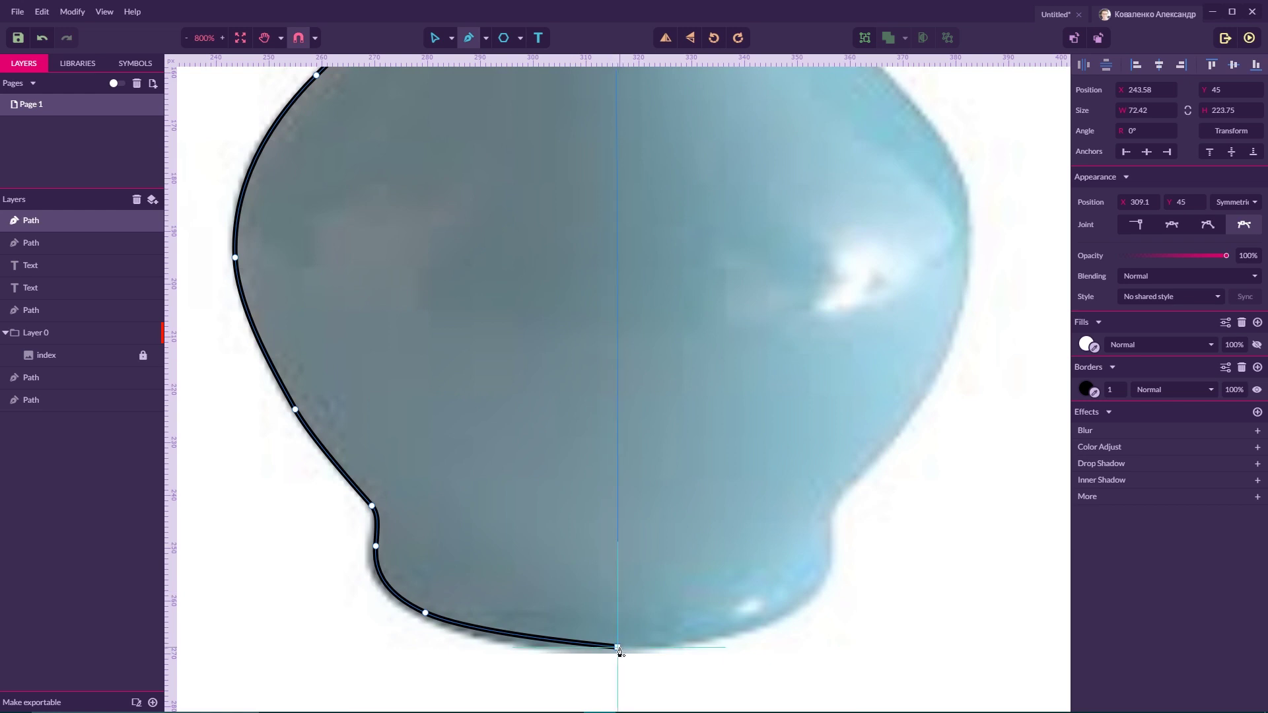
left_click(617, 648)
scroll(683, 512, "up", 8)
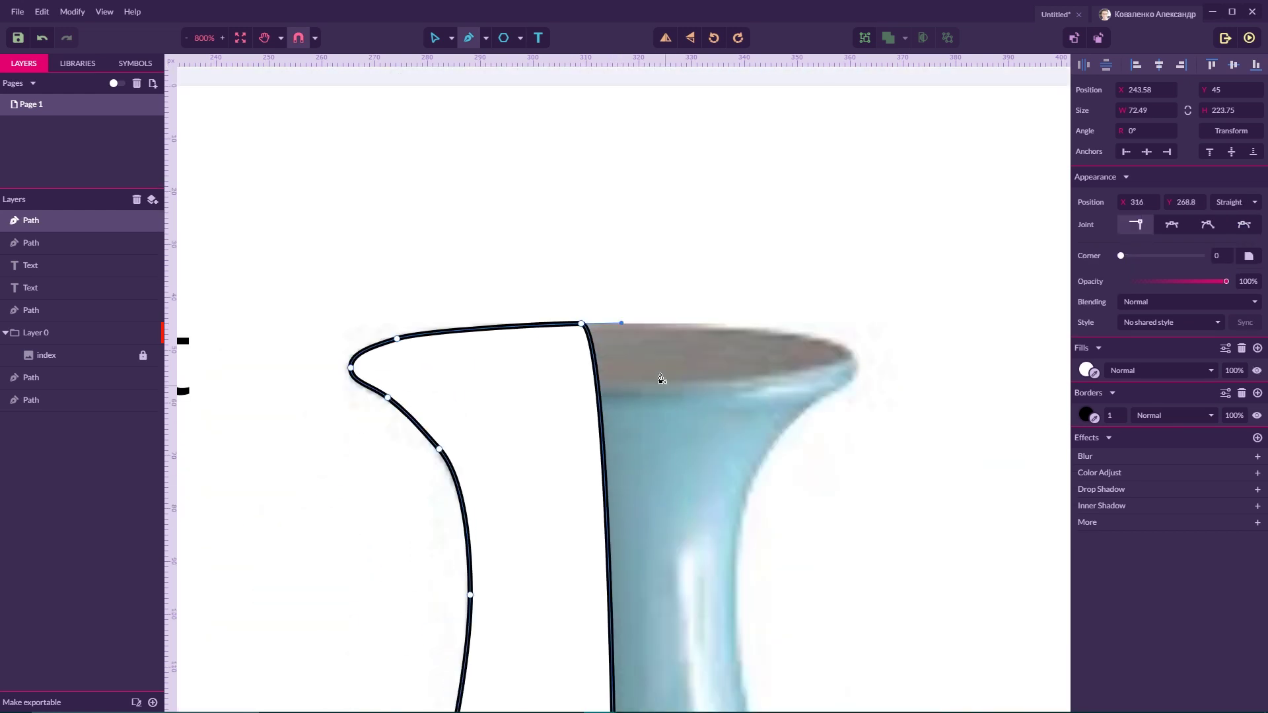
key("shift+1")
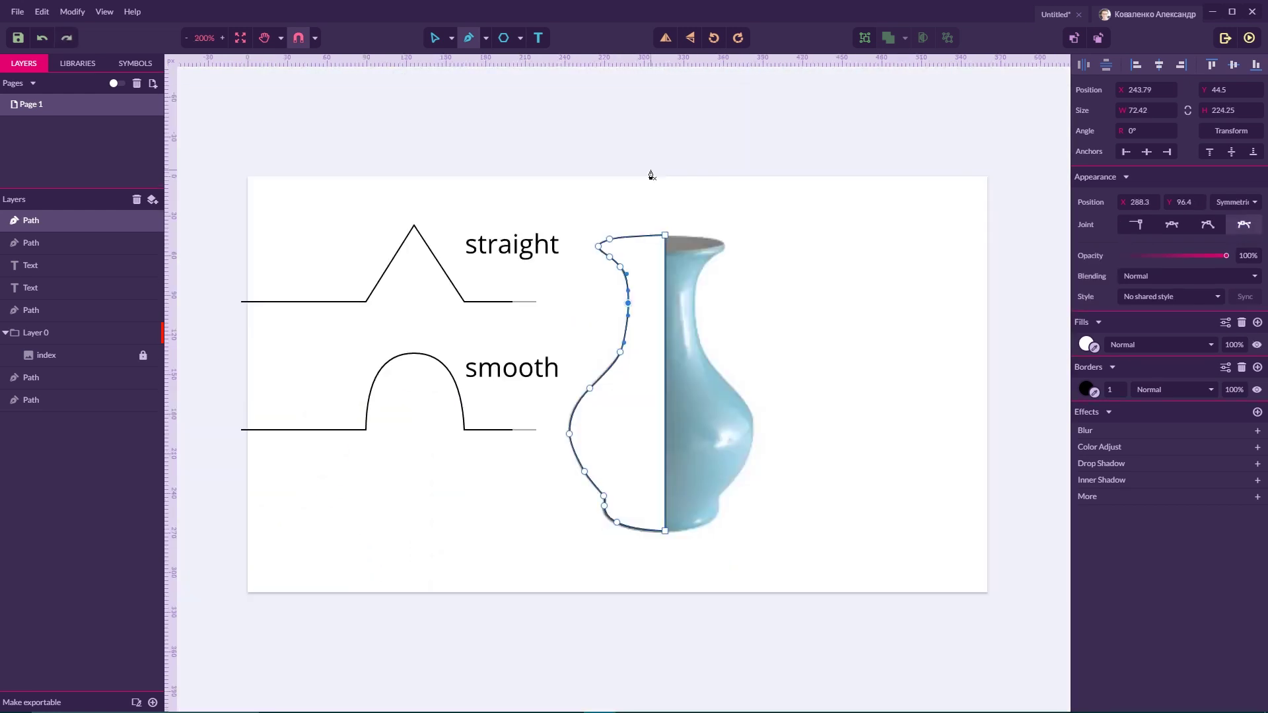
Step: Deselect the closed half-vase outline to review it, and select the path again for node editing
left_click(450, 35)
left_click(588, 117)
key("ctrl+plus")
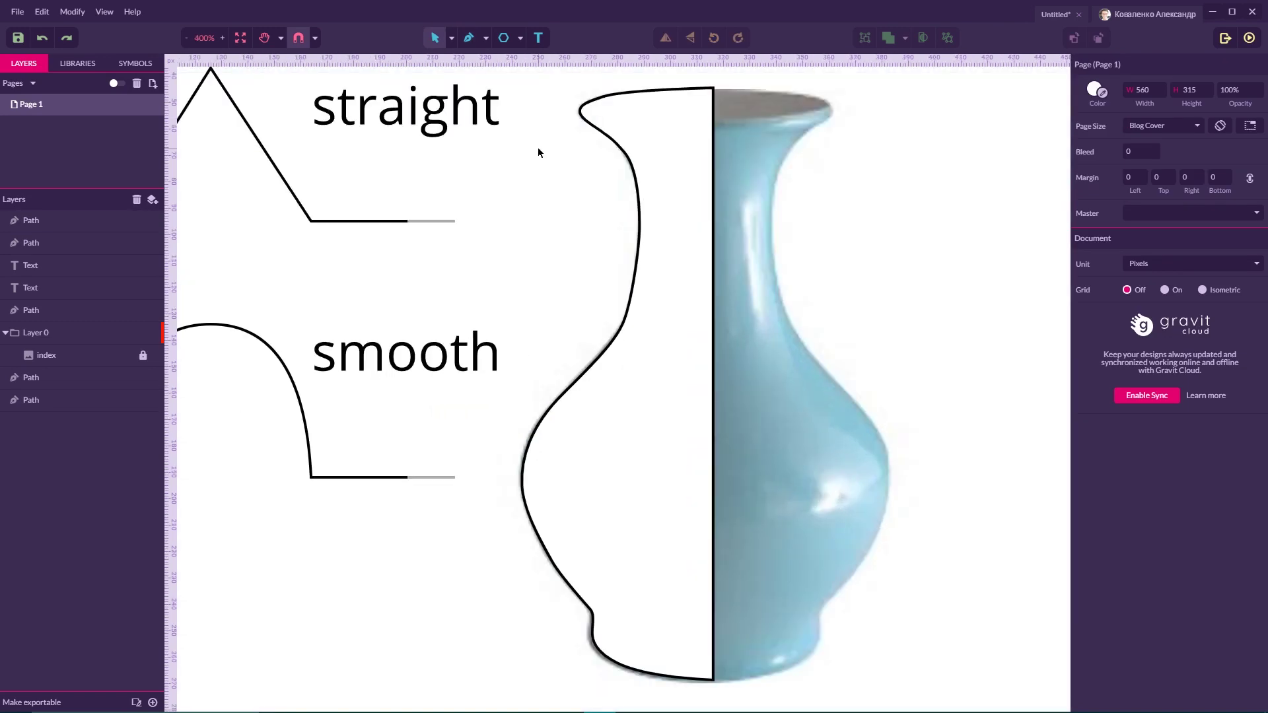
left_click(451, 37)
left_click(480, 78)
left_click(665, 204)
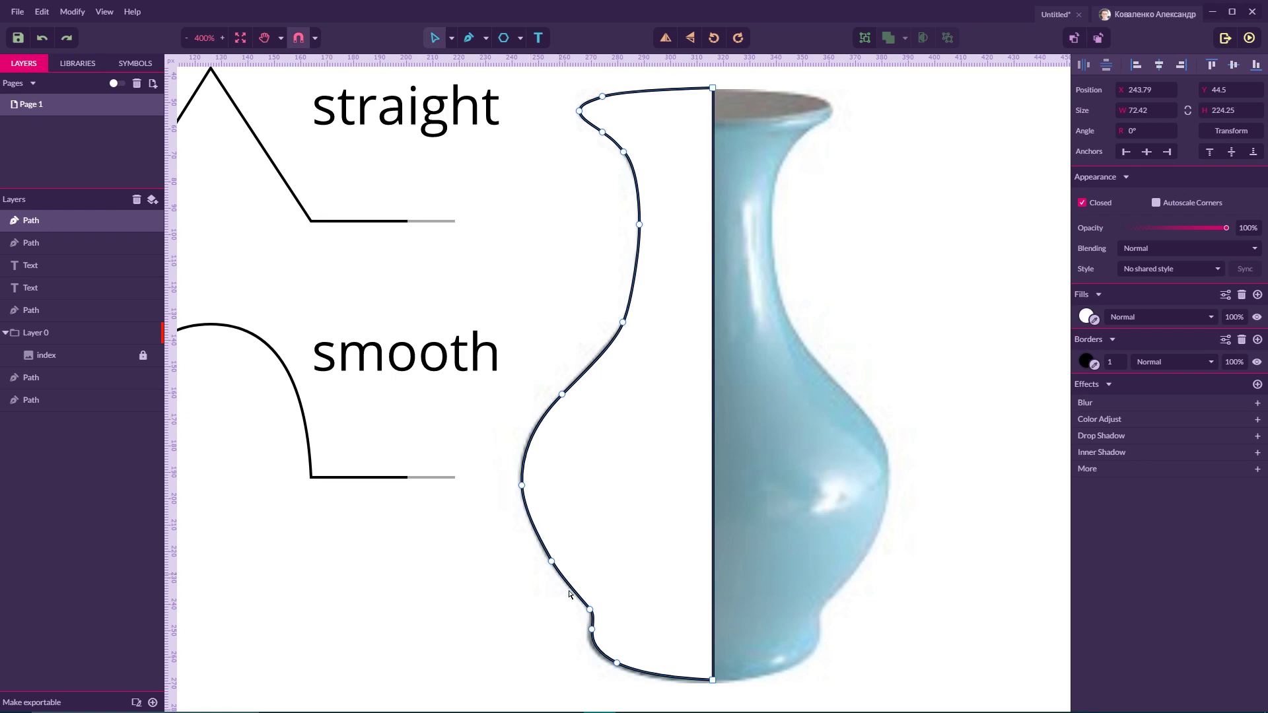
Step: Magnify the left shoulder and add a Disconnected node with the Pen tool at about X 269.7, Y 149.9
left_click(469, 38)
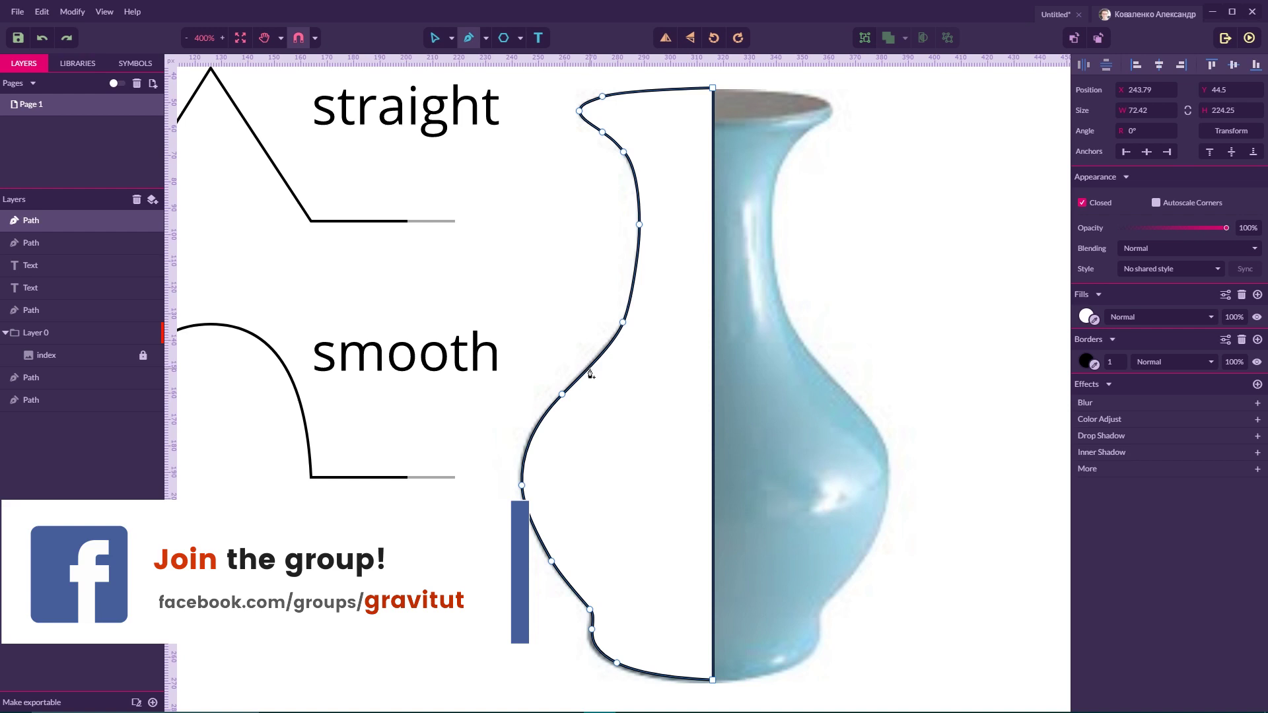
key("super+plus")
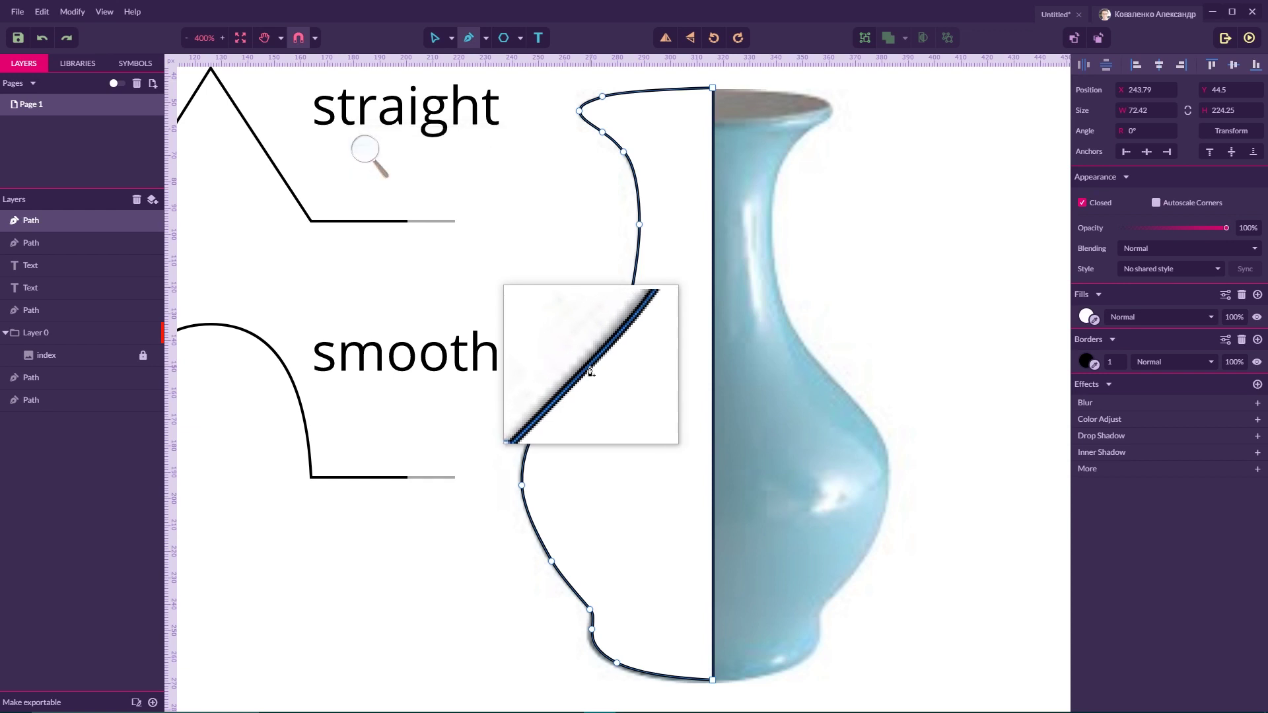
left_click(591, 371)
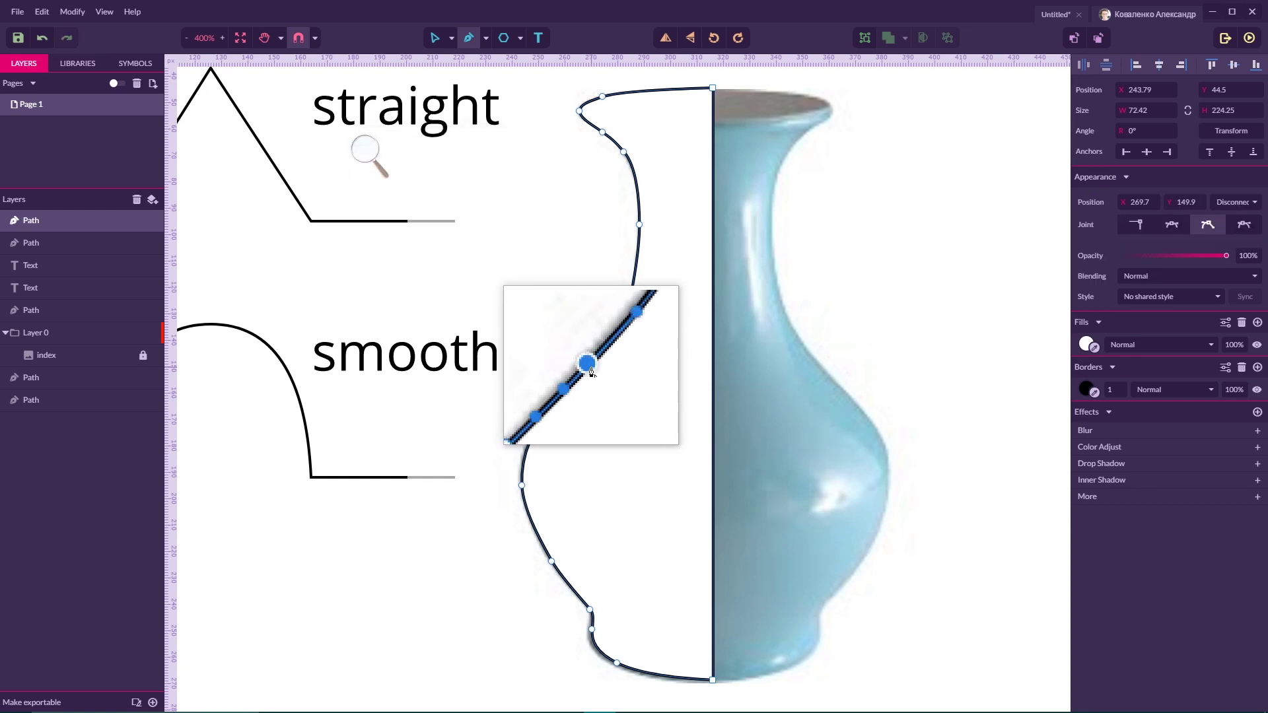
mouse_move(590, 371)
left_mouse_down()
mouse_move(613, 343)
mouse_move(576, 352)
mouse_move(596, 351)
mouse_move(601, 374)
mouse_move(577, 351)
mouse_move(608, 365)
mouse_move(585, 367)
mouse_move(600, 367)
mouse_move(602, 338)
mouse_move(592, 371)
left_mouse_up()
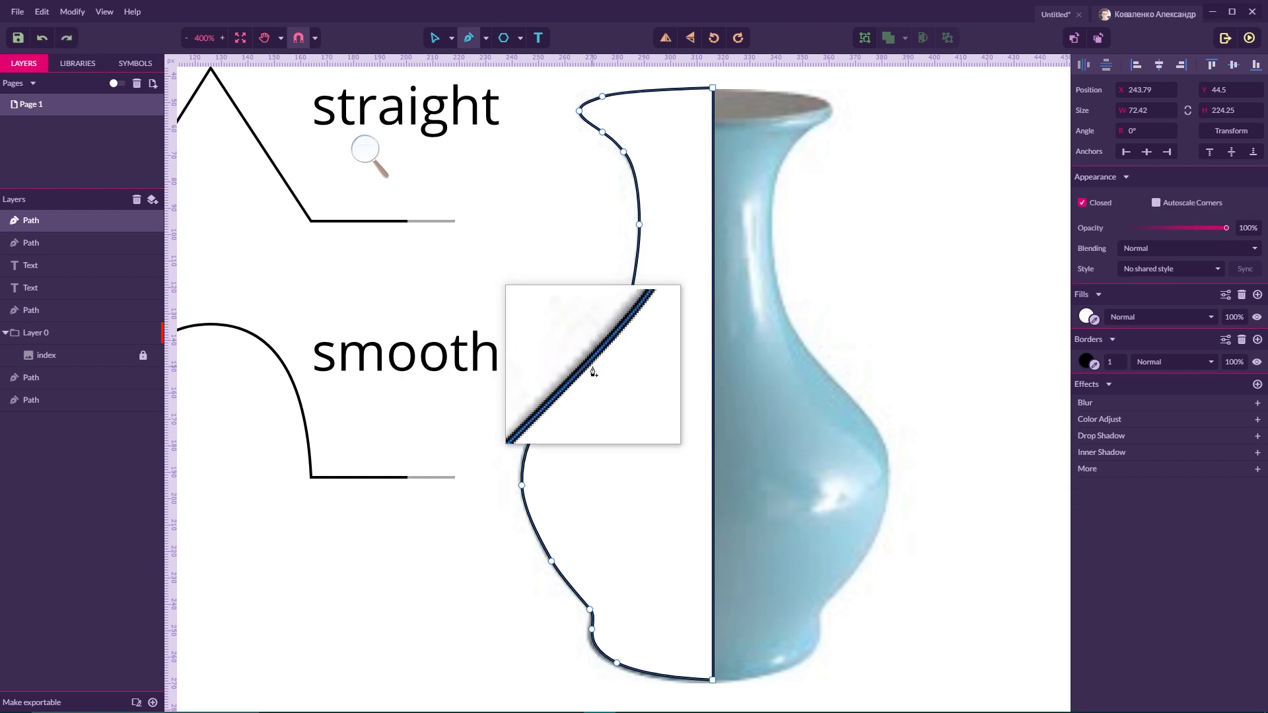
Step: Add trial nodes to the left shoulder segment and shape a Symmetric one at about X 274.2, Y 145
left_click(590, 368)
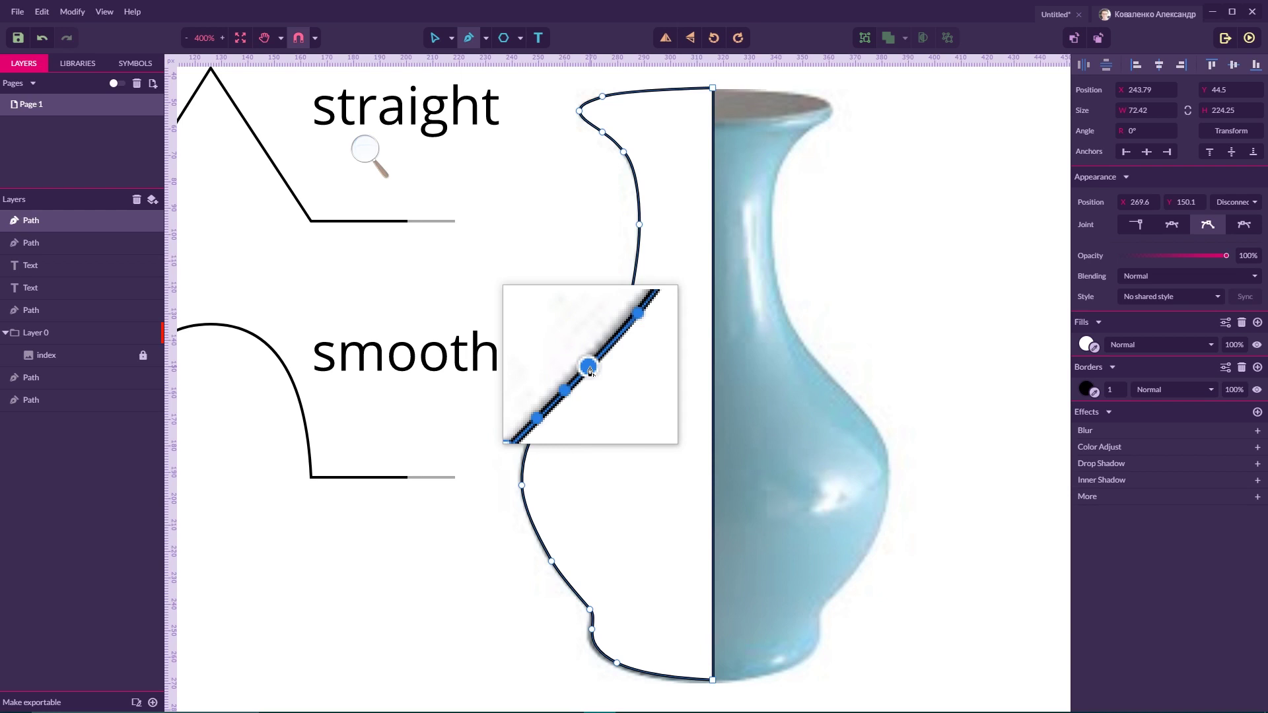
mouse_move(589, 370)
left_mouse_down()
mouse_move(604, 346)
mouse_move(579, 378)
mouse_move(583, 355)
mouse_move(611, 344)
mouse_move(582, 356)
mouse_move(611, 342)
mouse_move(579, 367)
left_mouse_up()
left_click_drag(594, 342, 598, 370)
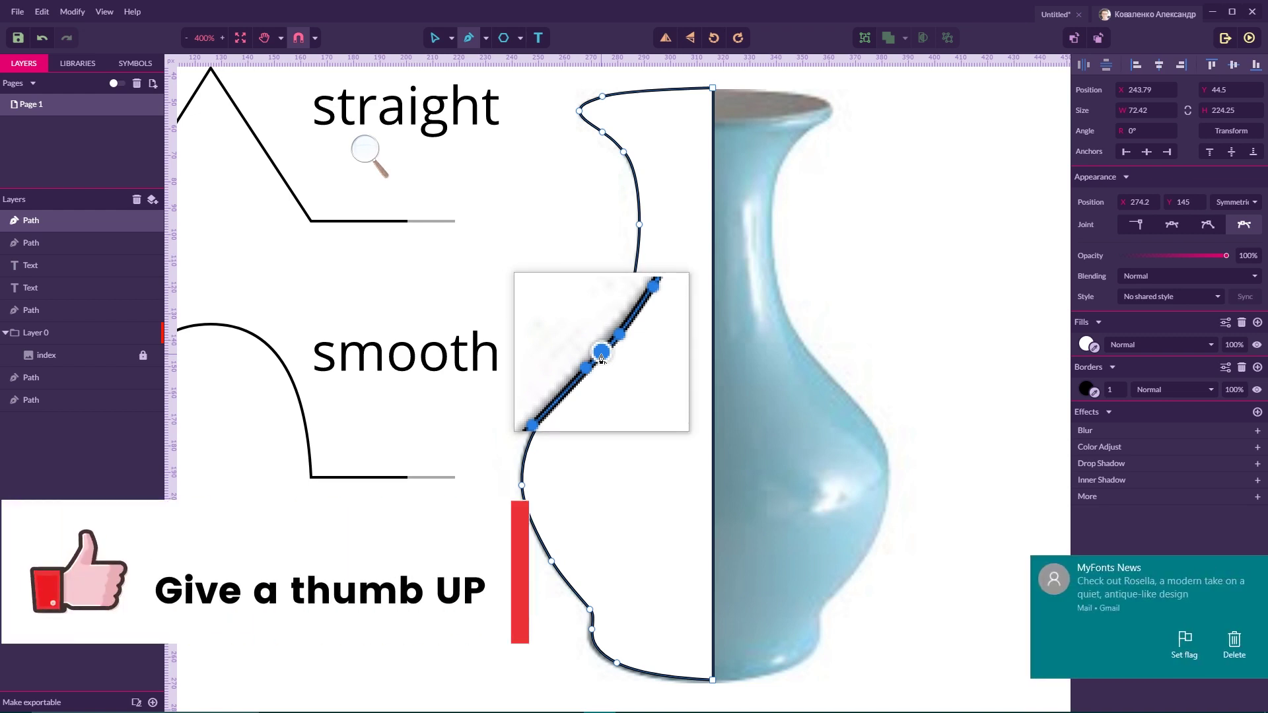
Step: Retract the curve handles of the trial shoulder node and delete the node with the Pen tool
double_click(601, 356)
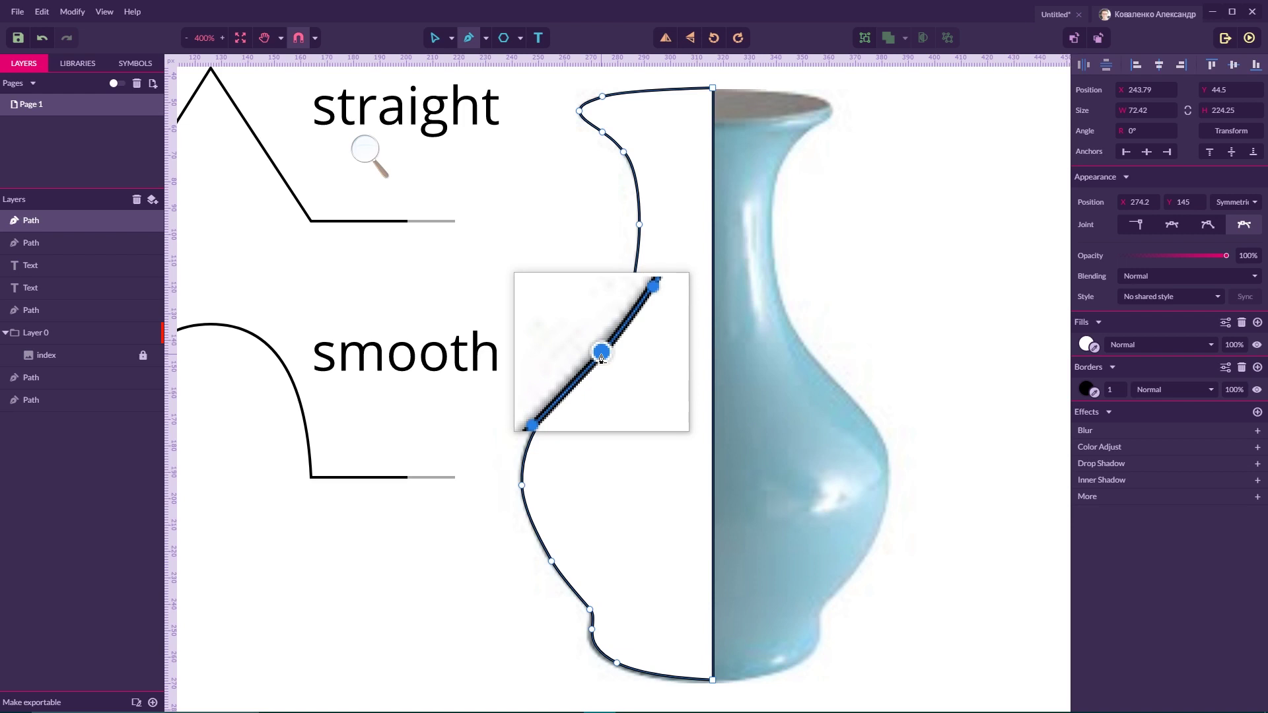
left_click(601, 357)
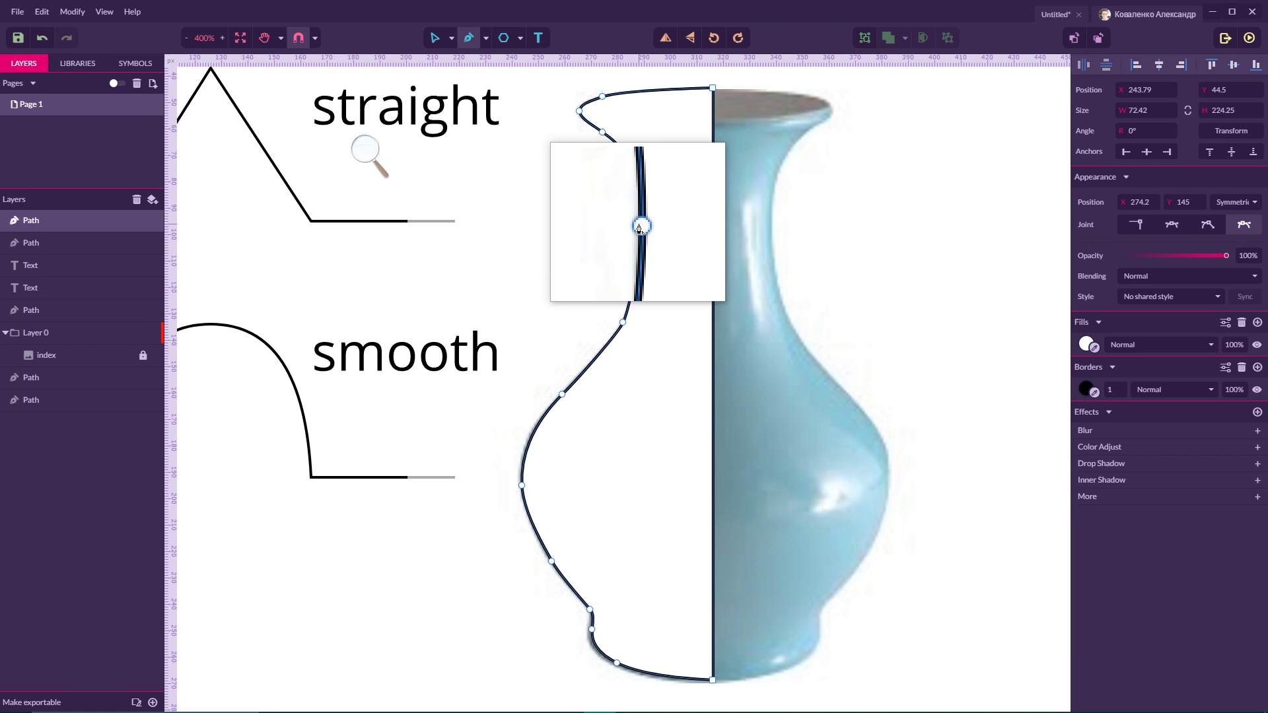
Step: Delete the node at the narrowest part of the neck and add a Disconnected node at about X 285.2, Y 100.3
left_click(639, 228)
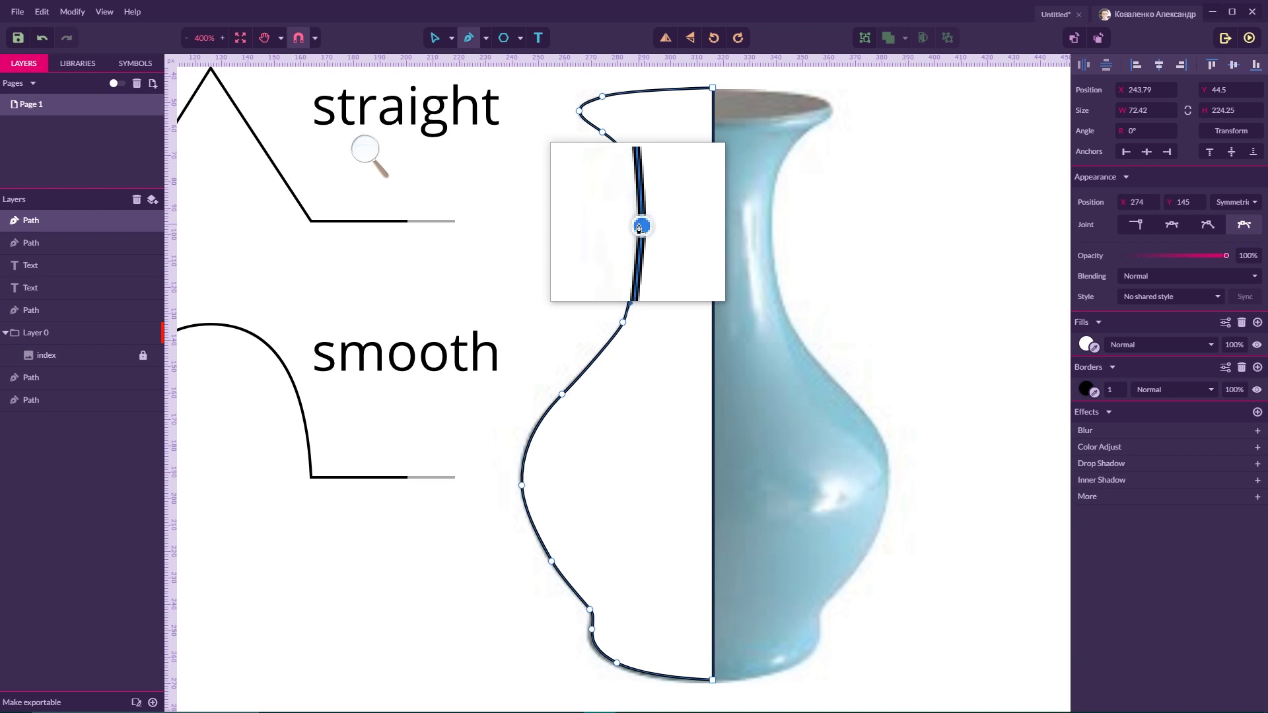
left_click(640, 228)
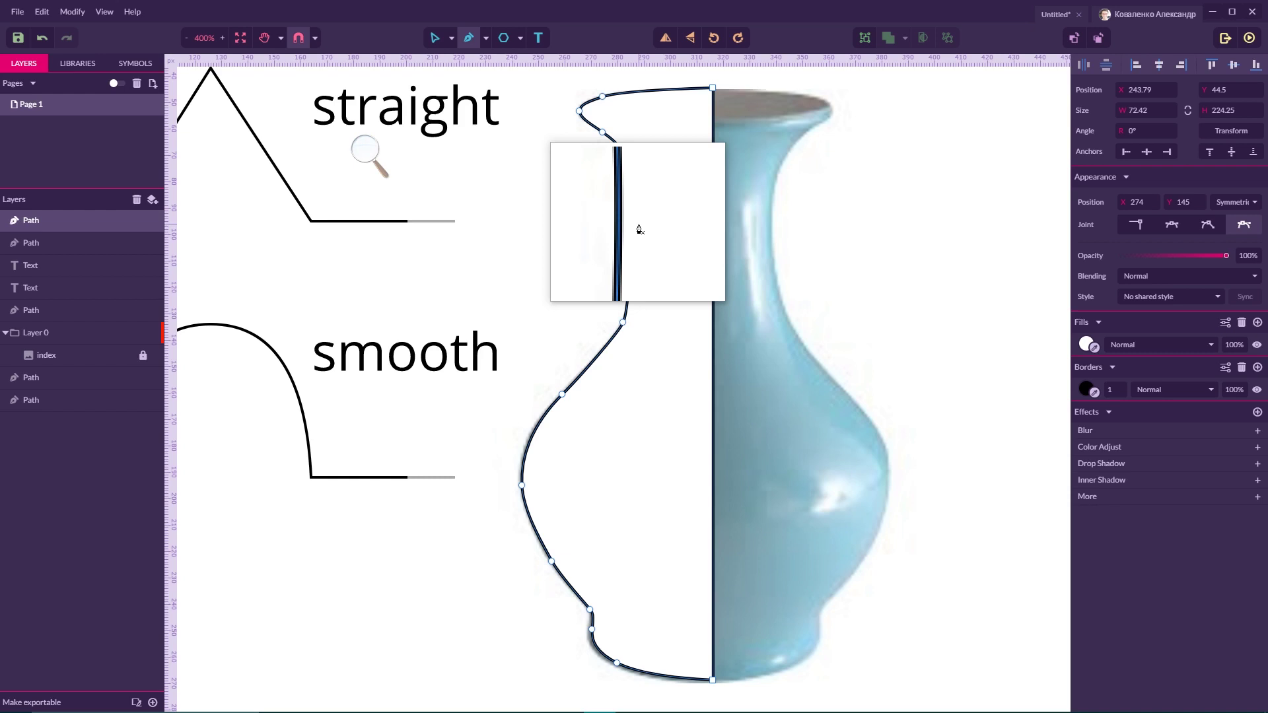
left_click(630, 236)
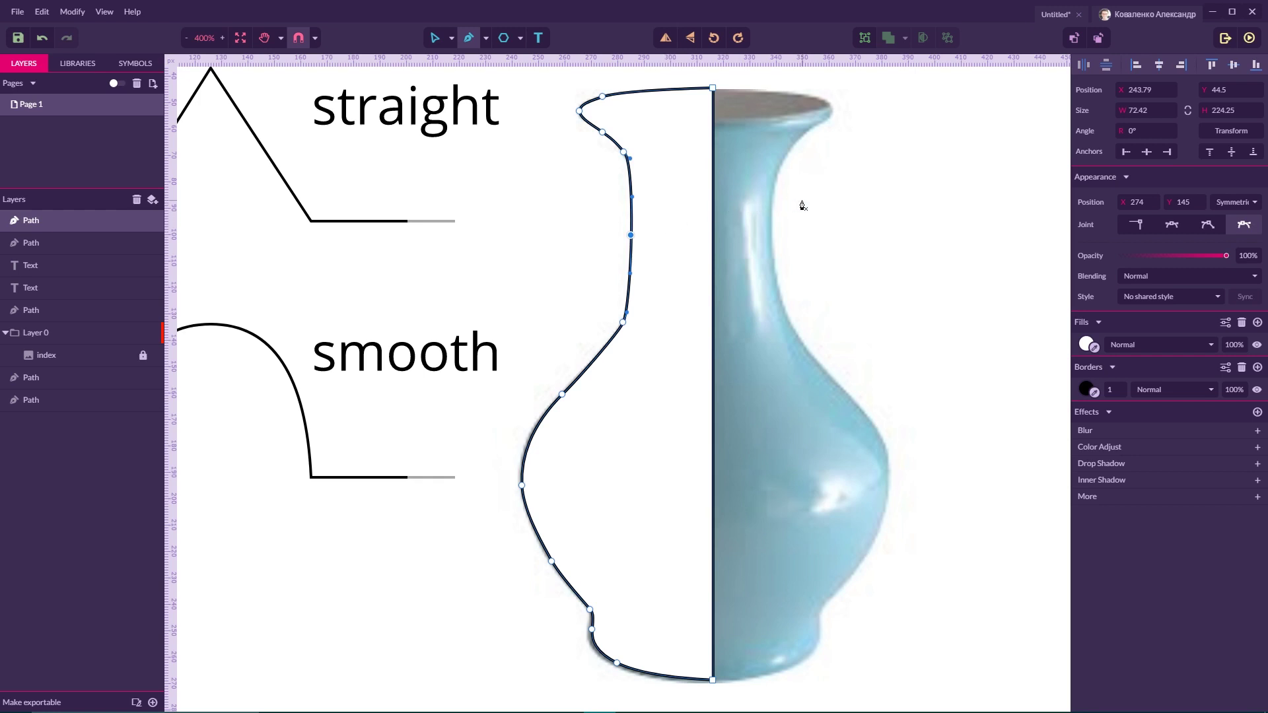
scroll(802, 211, "down", 4)
scroll(802, 207, "up", 3)
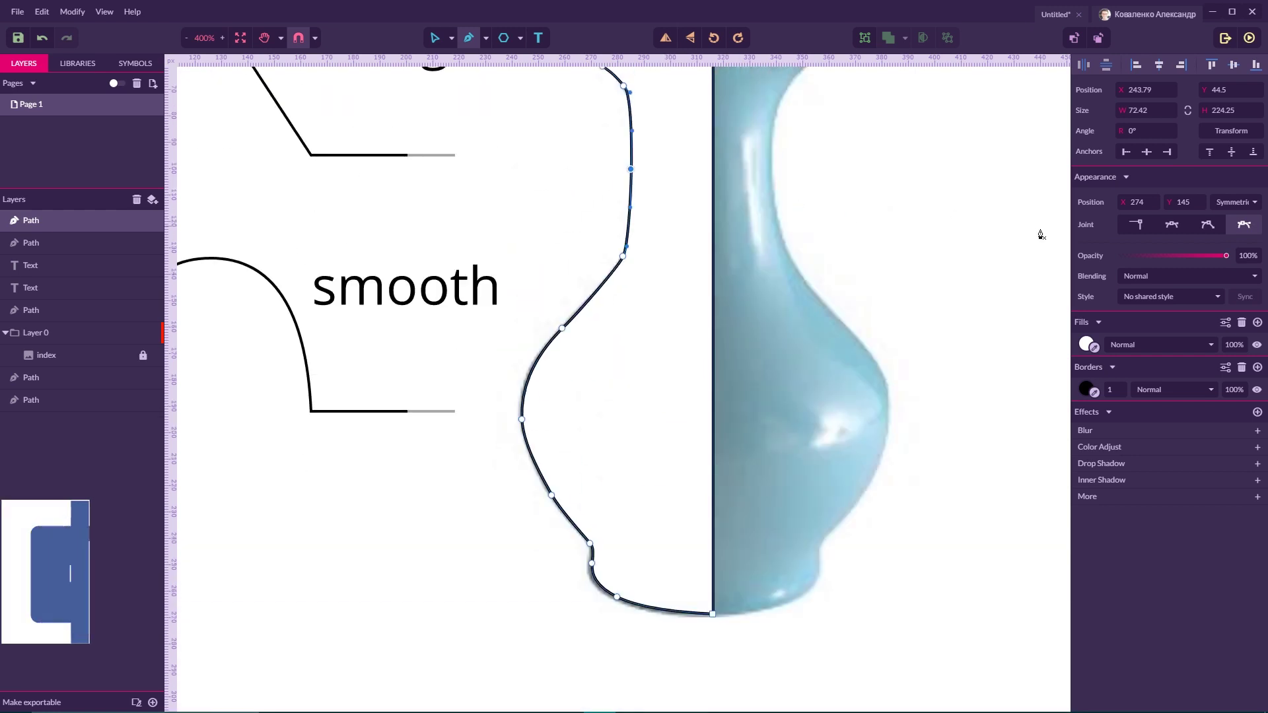
scroll(977, 251, "up", 3)
scroll(940, 278, "right", 5)
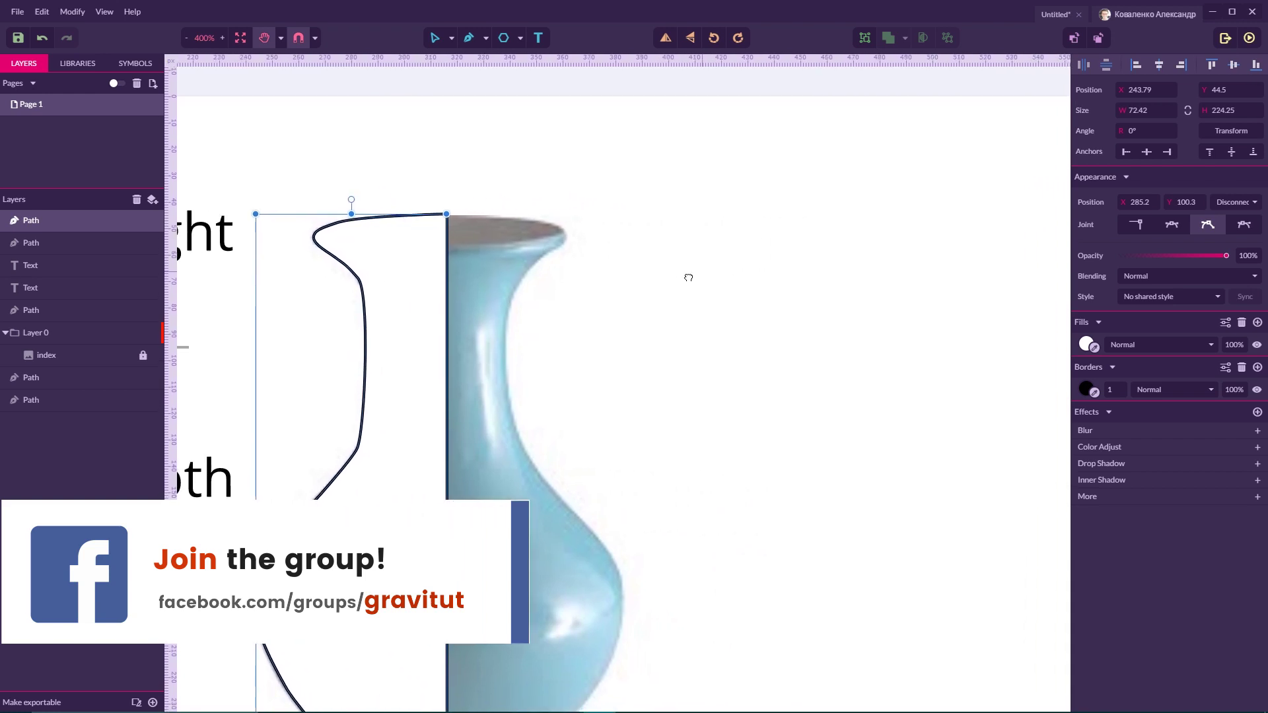